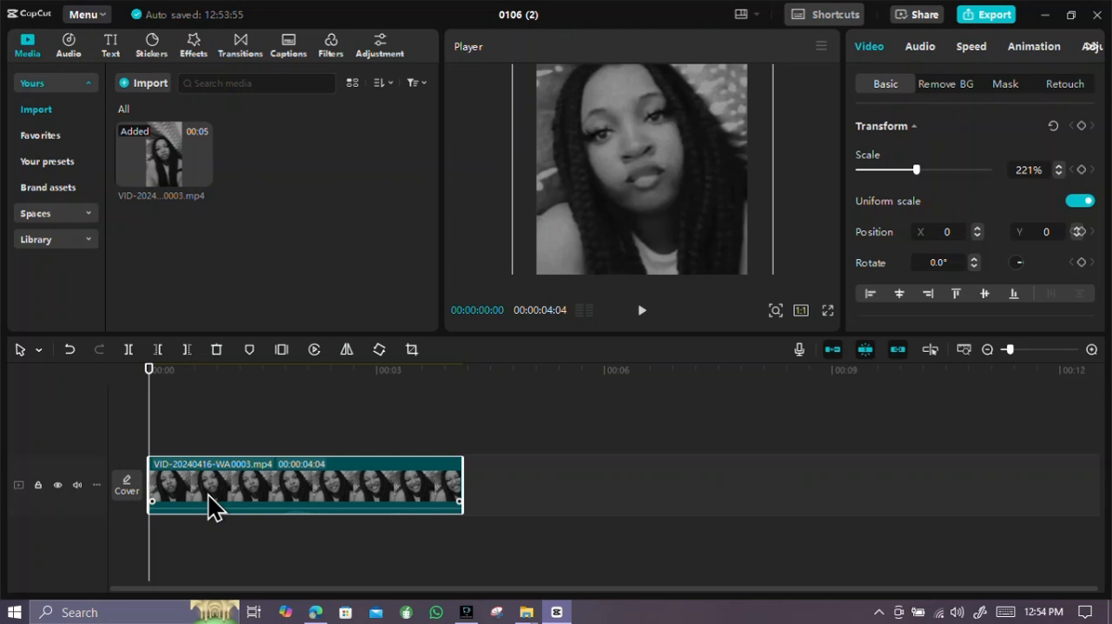
Add the rainbow glow text effect from the Multicolor text effects to a track above the video clip
{"action": "left_click", "coordinate": [113, 57]}
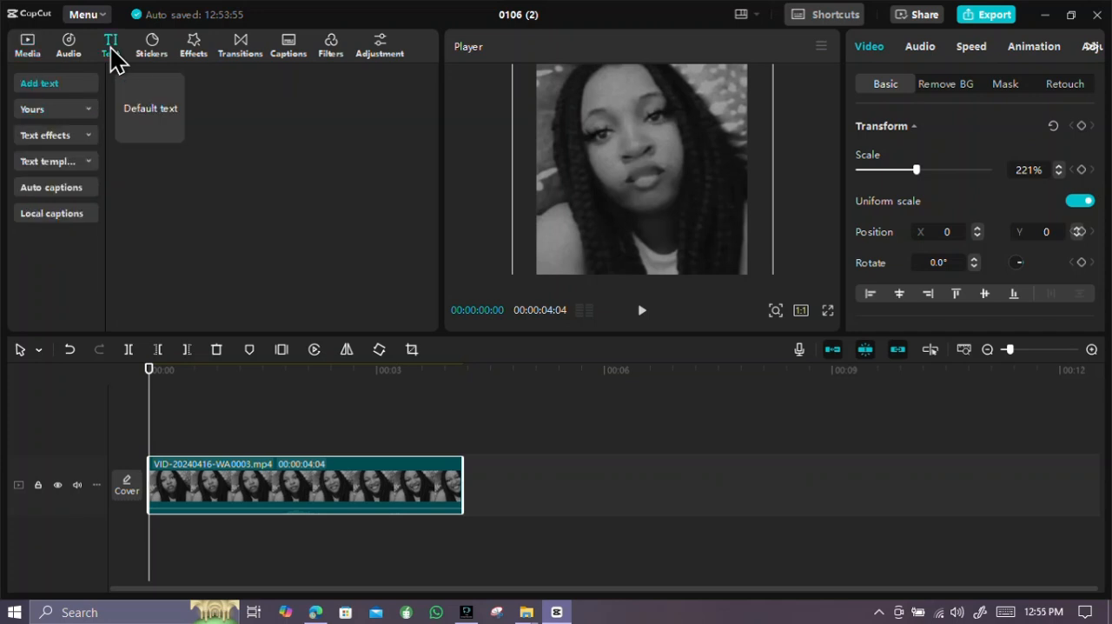
{"action": "left_click", "coordinate": [91, 111]}
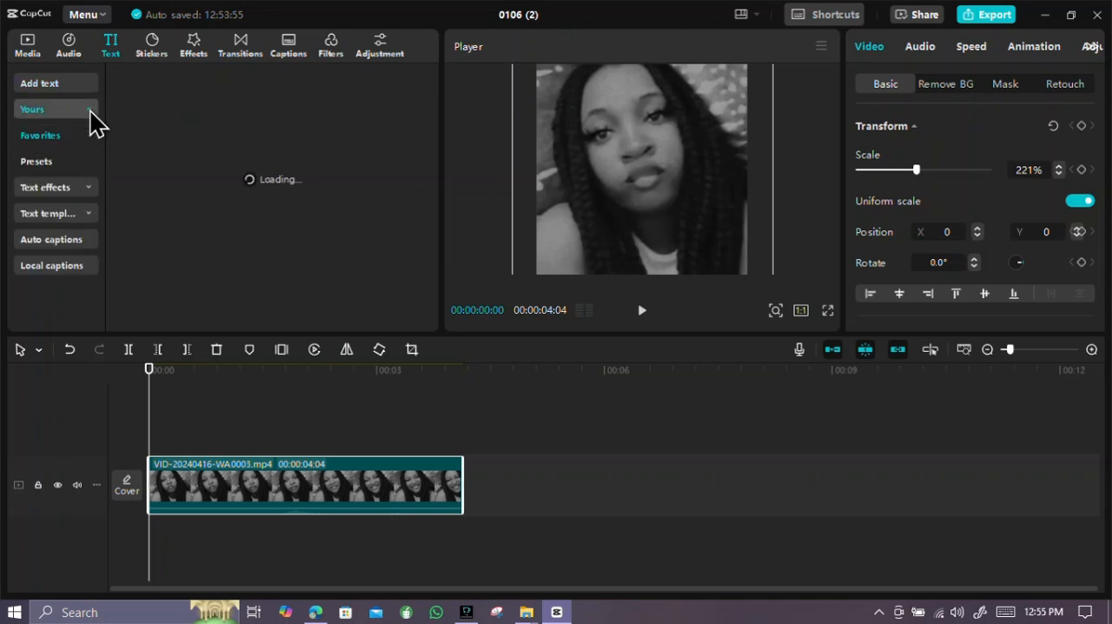
{"action": "left_click", "coordinate": [91, 181]}
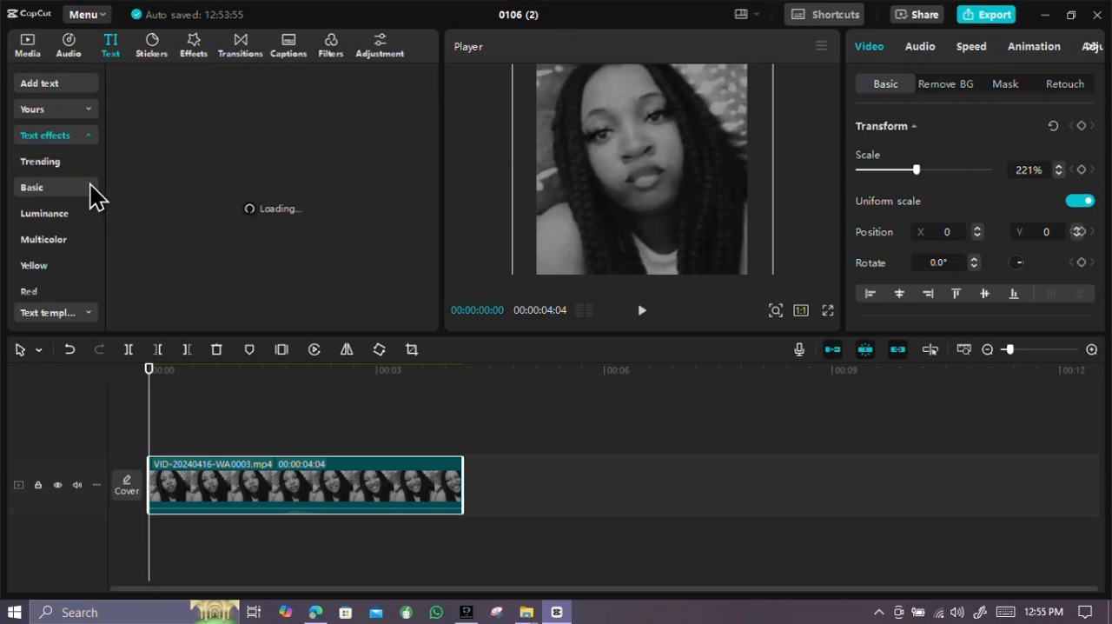
{"action": "left_click", "coordinate": [78, 240]}
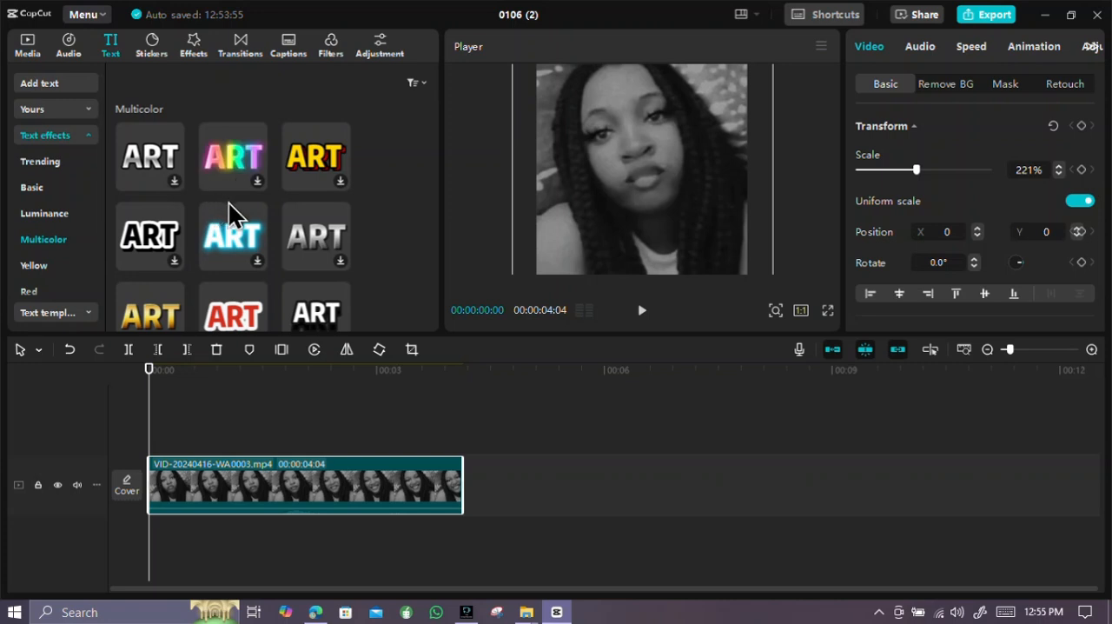
{"action": "left_click", "coordinate": [227, 151]}
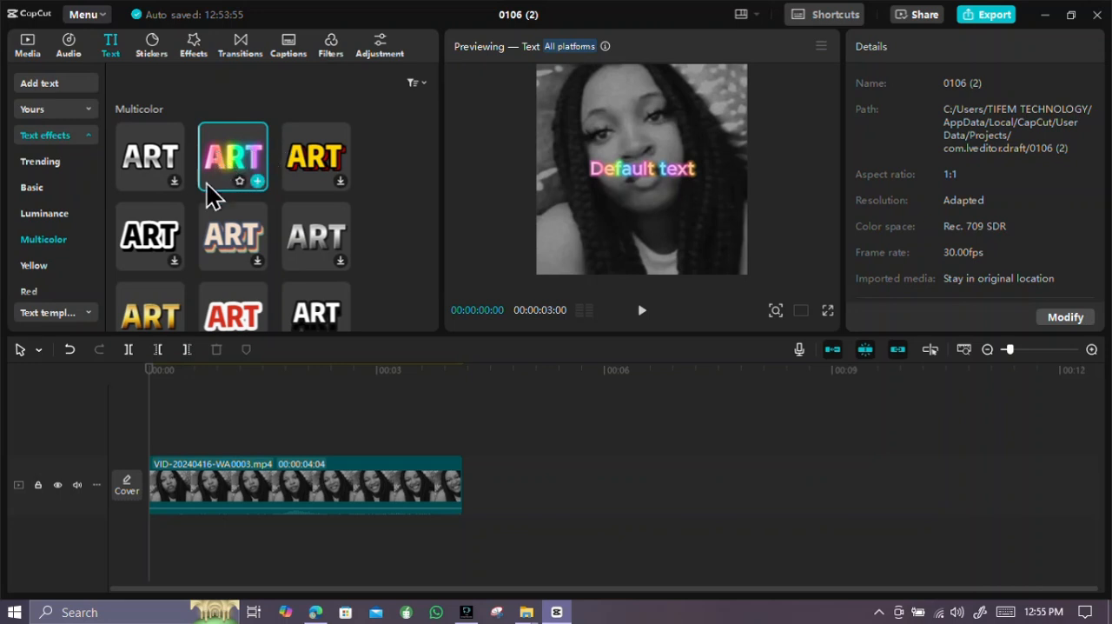
{"action": "left_click_drag", "start_coordinate": [224, 153], "coordinate": [198, 449]}
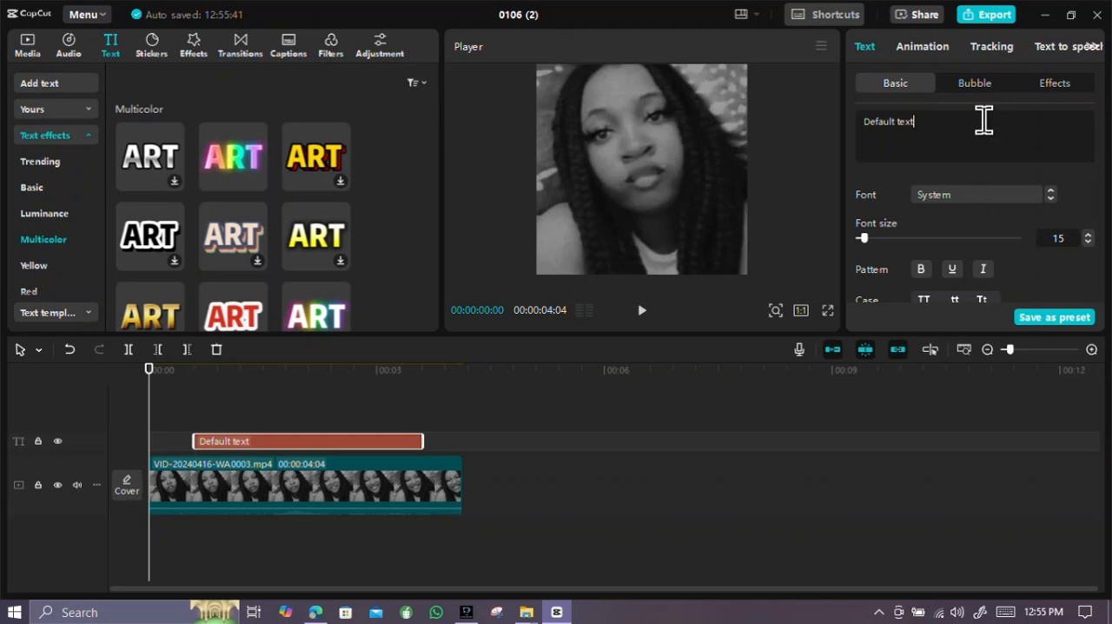
Replace the default wording of the new text clip with "JUST SMILE"
{"action": "key", "text": "BackSpace"}
{"action": "key", "text": "BackSpace"}
{"action": "key", "text": "BackSpace"}
{"action": "key", "text": "BackSpace"}
{"action": "key", "text": "BackSpace"}
{"action": "key", "text": "BackSpace"}
{"action": "key", "text": "BackSpace"}
{"action": "key", "text": "BackSpace"}
{"action": "key", "text": "BackSpace"}
{"action": "key", "text": "BackSpace"}
{"action": "key", "text": "BackSpace"}
{"action": "key", "text": "BackSpace"}
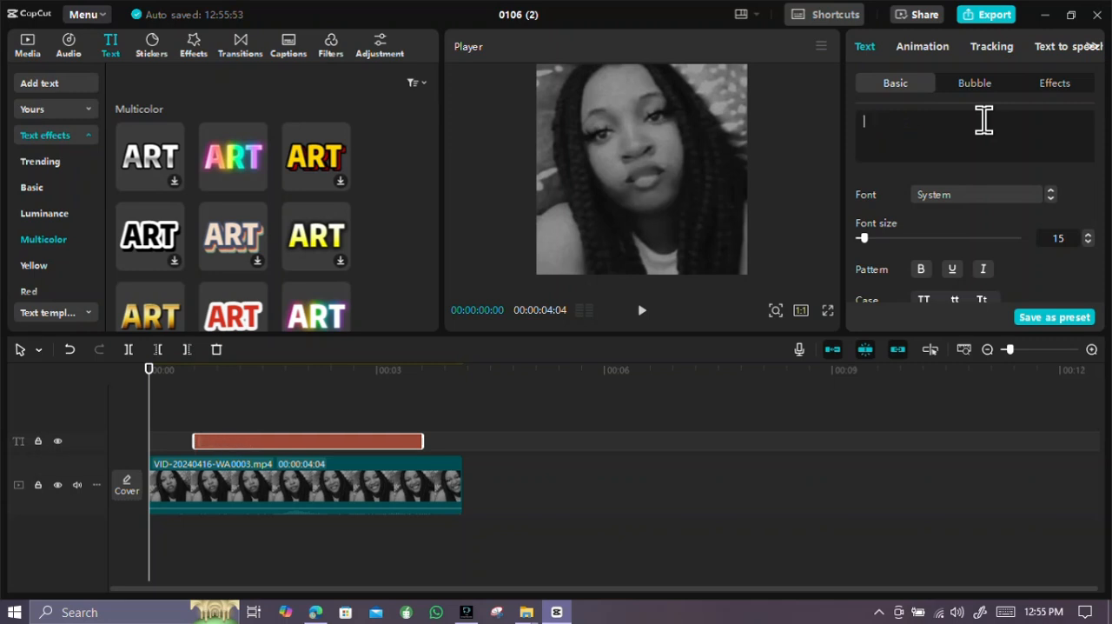
{"action": "type", "text": "JUST SMILE"}
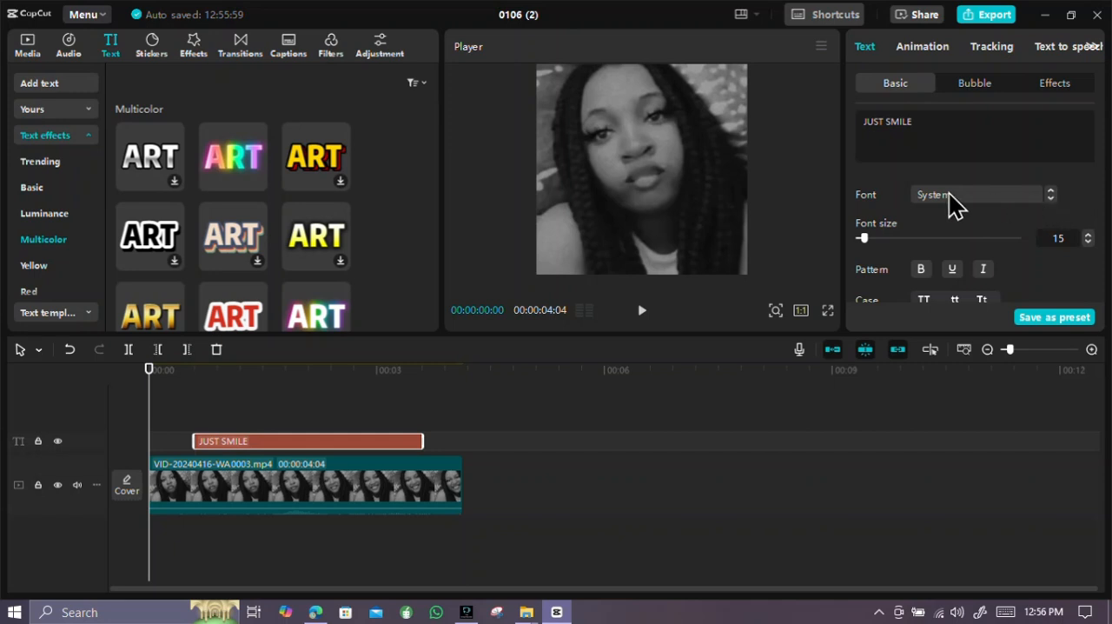
Set the font of the JUST SMILE text to Bodoni MT Black Italic
{"action": "scroll", "coordinate": [936, 189], "scroll_direction": "down", "scroll_amount": 1}
{"action": "scroll", "coordinate": [1014, 201], "scroll_direction": "down", "scroll_amount": 1}
{"action": "left_click", "coordinate": [1014, 201]}
{"action": "left_click", "coordinate": [1015, 202]}
{"action": "left_click", "coordinate": [1014, 201]}
{"action": "scroll", "coordinate": [1015, 202], "scroll_direction": "down", "scroll_amount": 1}
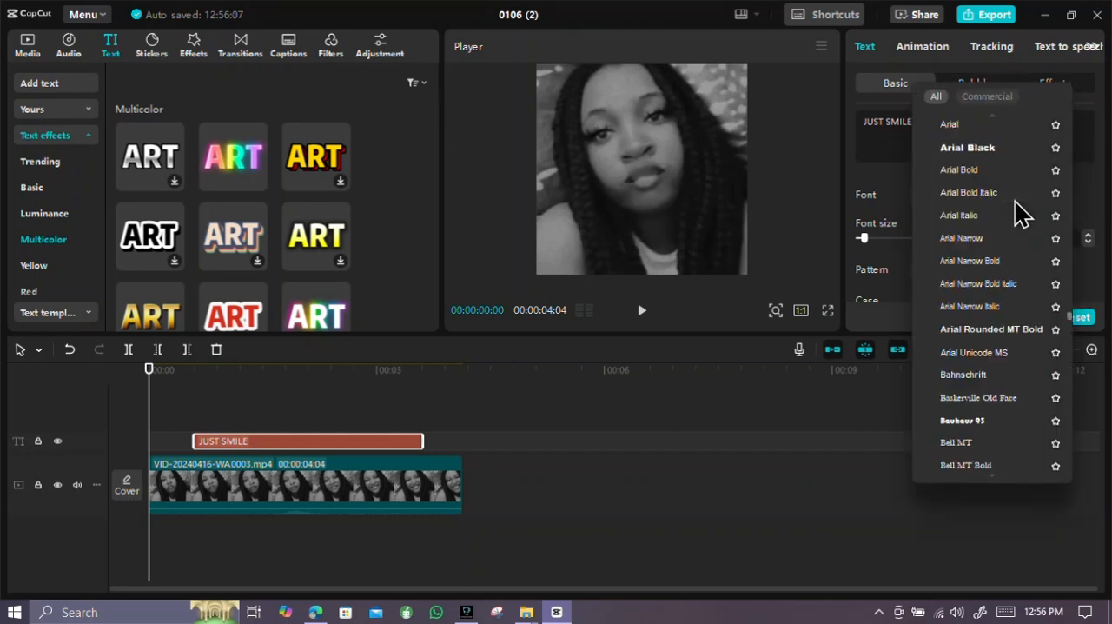
{"action": "scroll", "coordinate": [1021, 212], "scroll_direction": "down", "scroll_amount": 6}
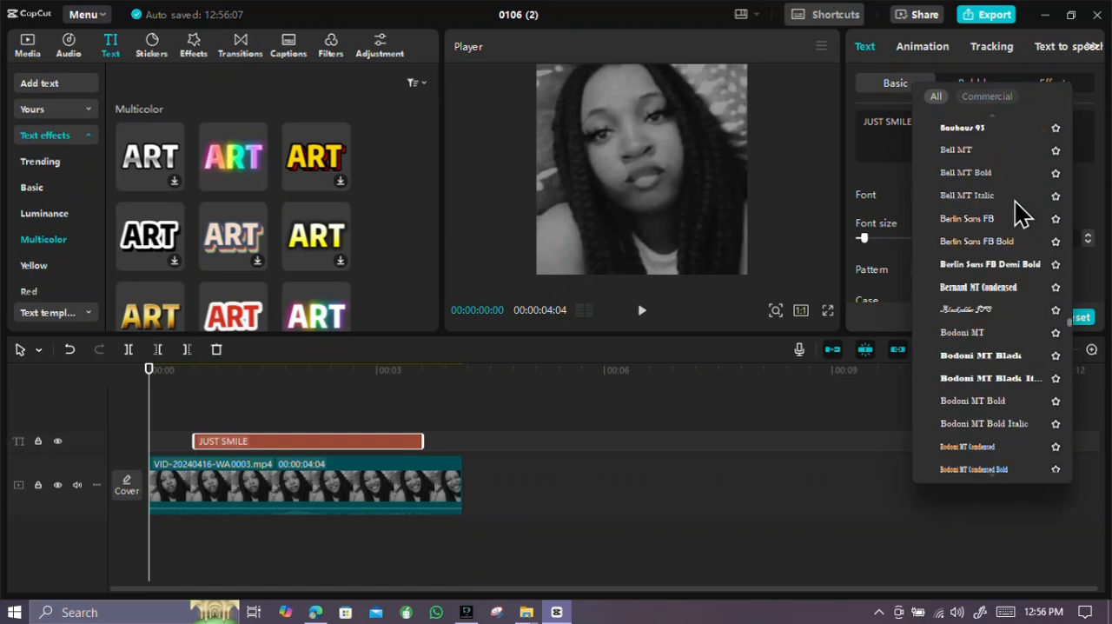
{"action": "left_click", "coordinate": [993, 229]}
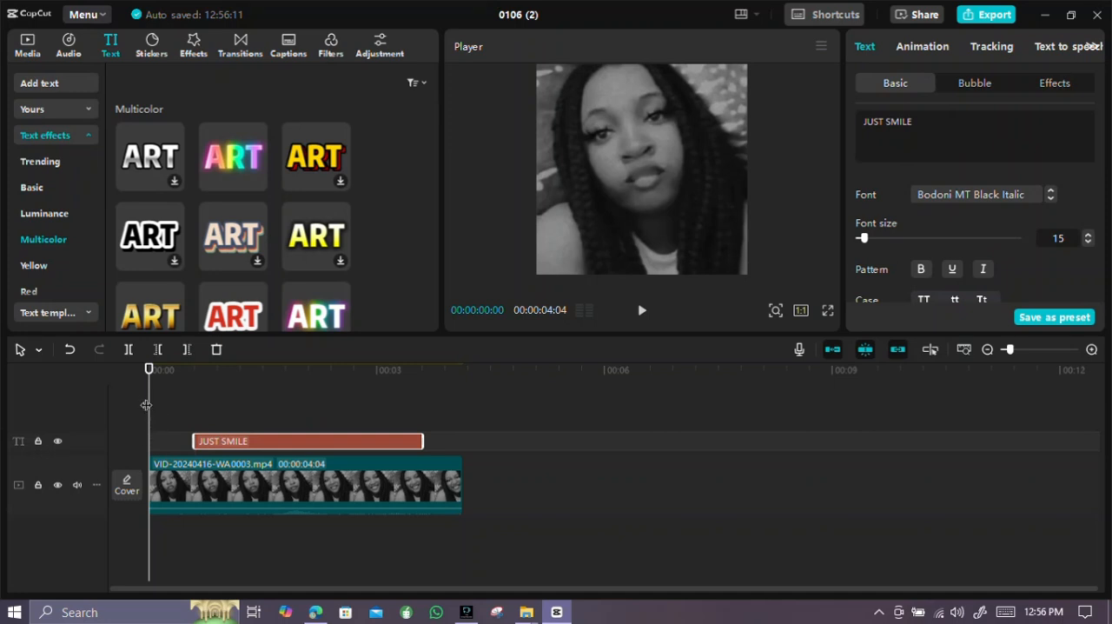
Move the playhead onto the text clip at 00:00:00:23 and change the text's font to Book Antiqua Italic
{"action": "left_click_drag", "start_coordinate": [149, 405], "coordinate": [207, 417]}
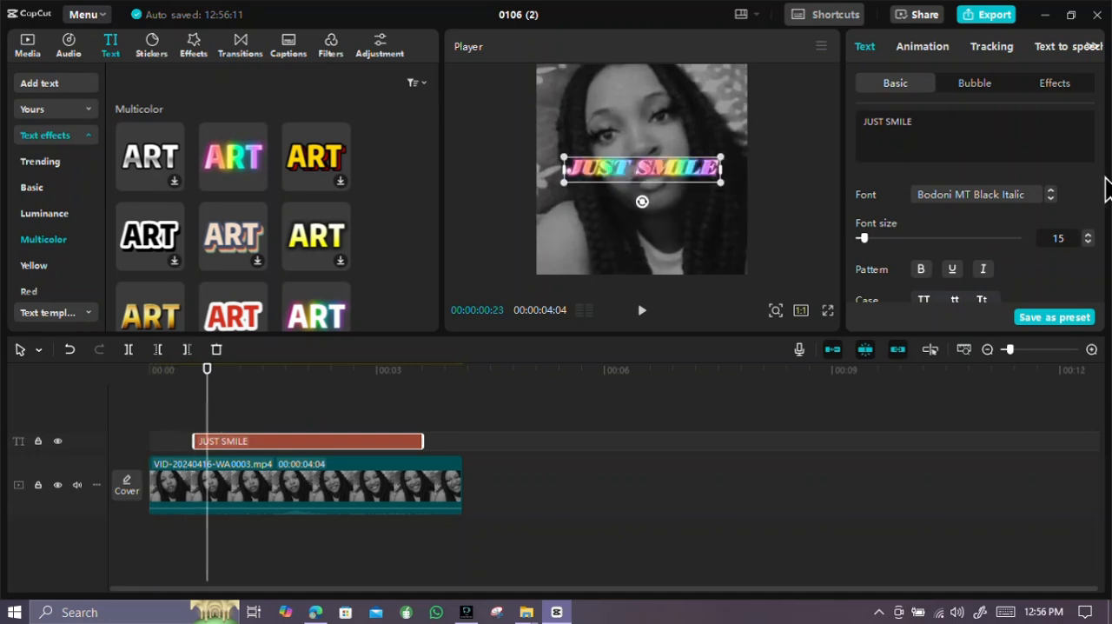
{"action": "left_click", "coordinate": [1049, 199]}
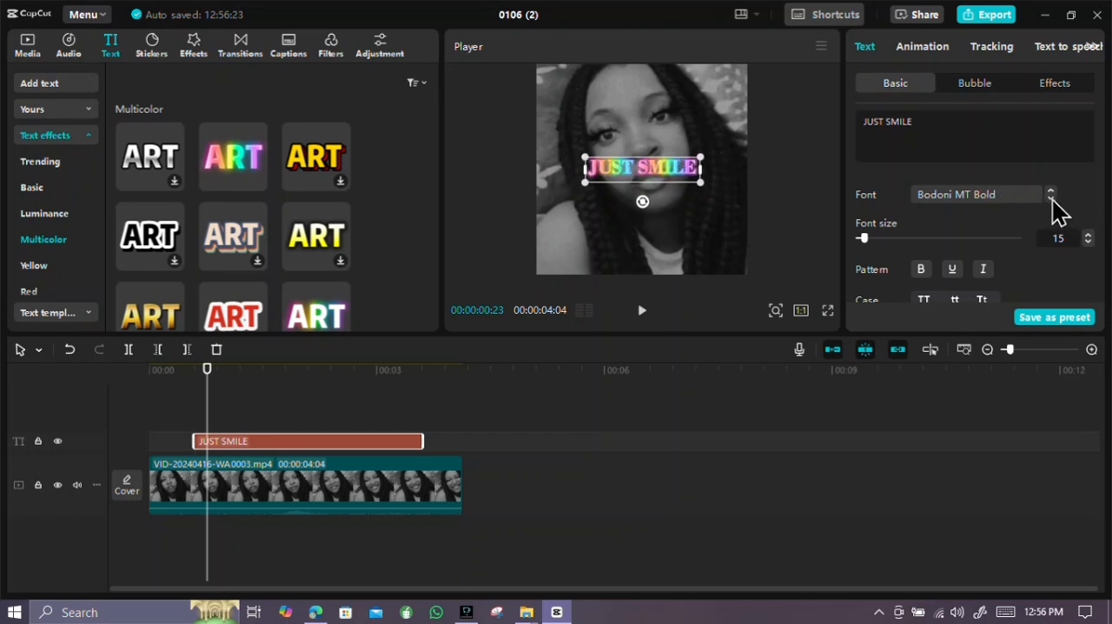
{"action": "left_click", "coordinate": [1051, 199]}
{"action": "left_click", "coordinate": [1051, 199]}
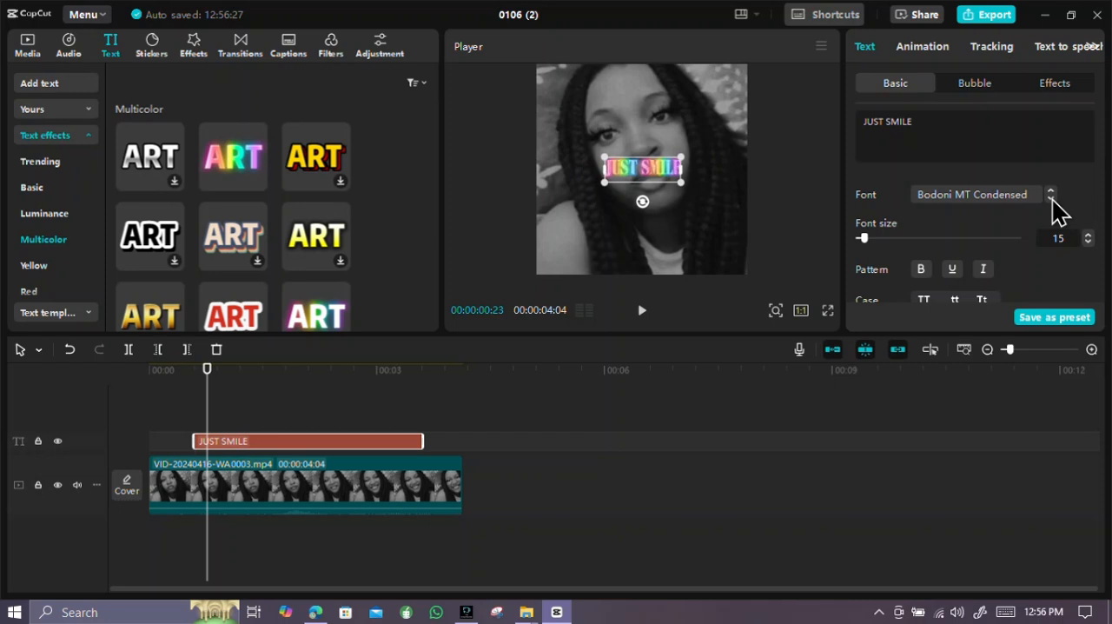
{"action": "left_click", "coordinate": [1051, 199]}
{"action": "left_click", "coordinate": [1051, 198]}
{"action": "left_click", "coordinate": [1051, 198]}
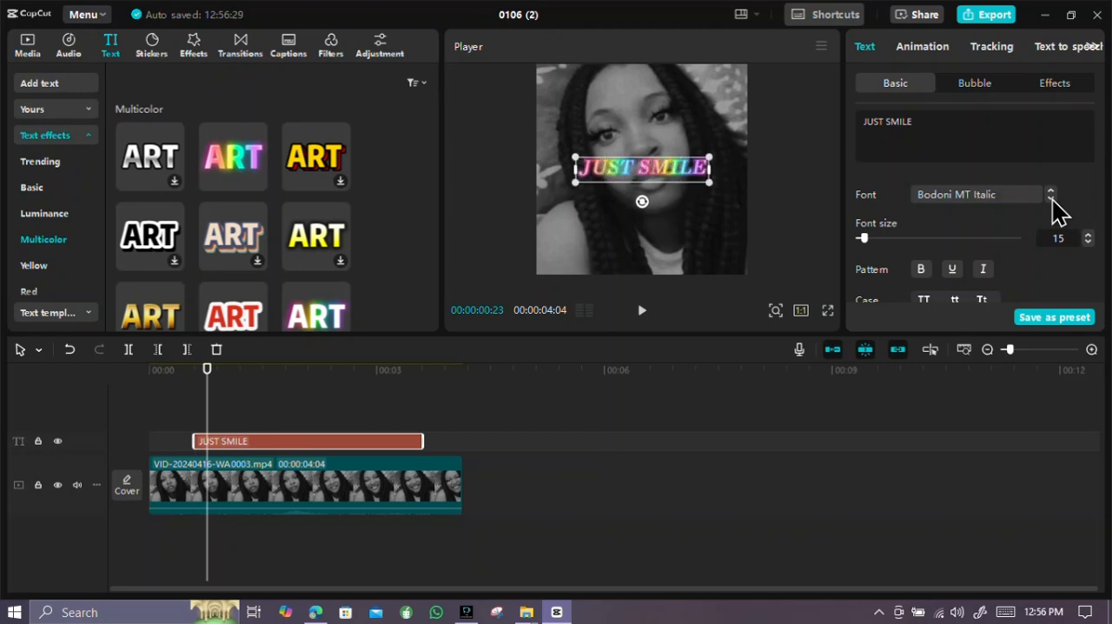
{"action": "left_click", "coordinate": [1051, 199]}
{"action": "left_click", "coordinate": [1051, 199]}
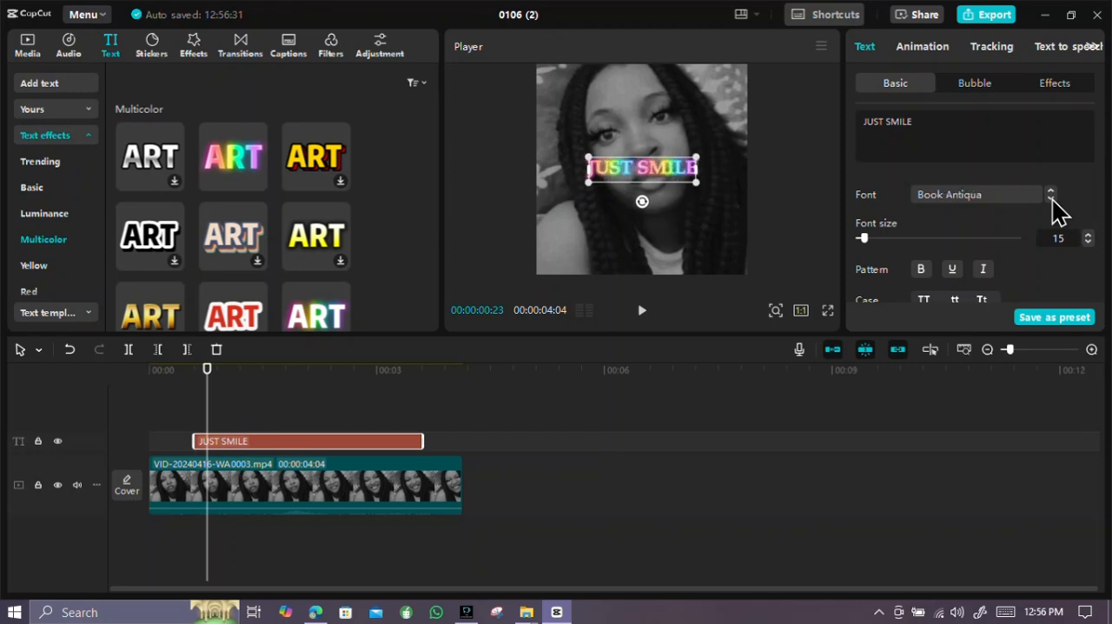
{"action": "left_click", "coordinate": [1051, 198]}
{"action": "left_click", "coordinate": [1051, 199]}
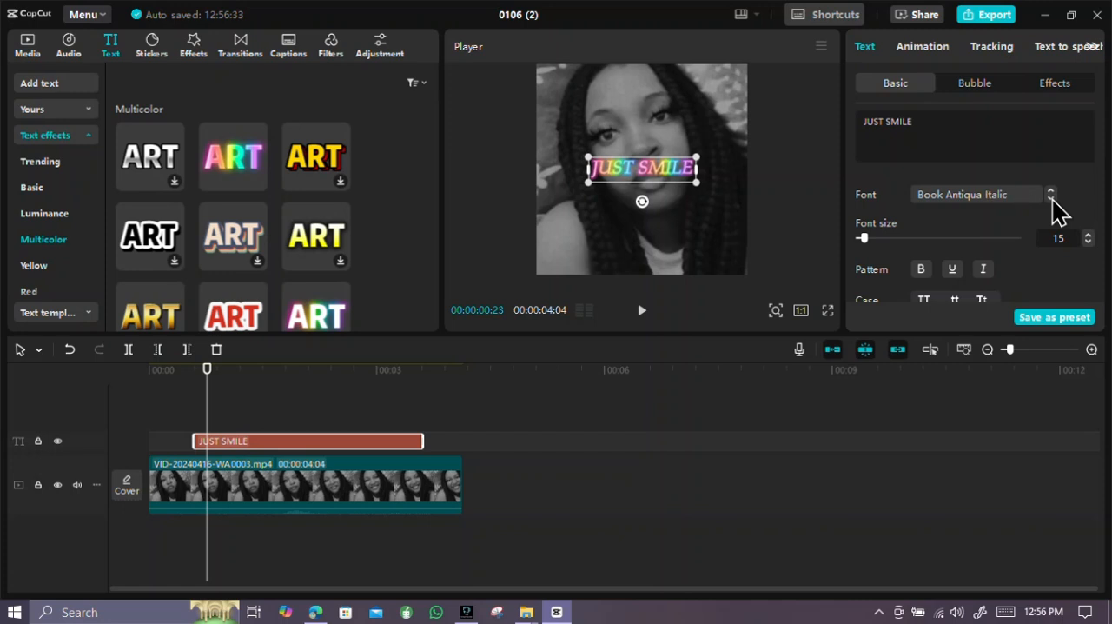
Set the JUST SMILE text's font size to 17 and underline the text
{"action": "left_click_drag", "start_coordinate": [895, 237], "coordinate": [861, 236]}
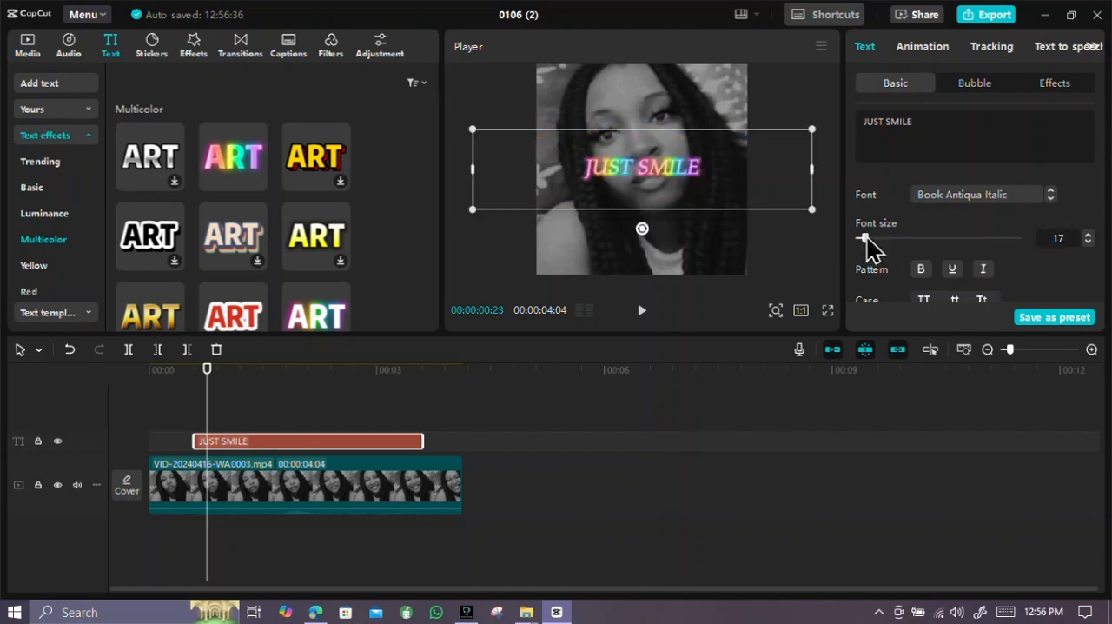
{"action": "scroll", "coordinate": [982, 231], "scroll_direction": "down", "scroll_amount": 2}
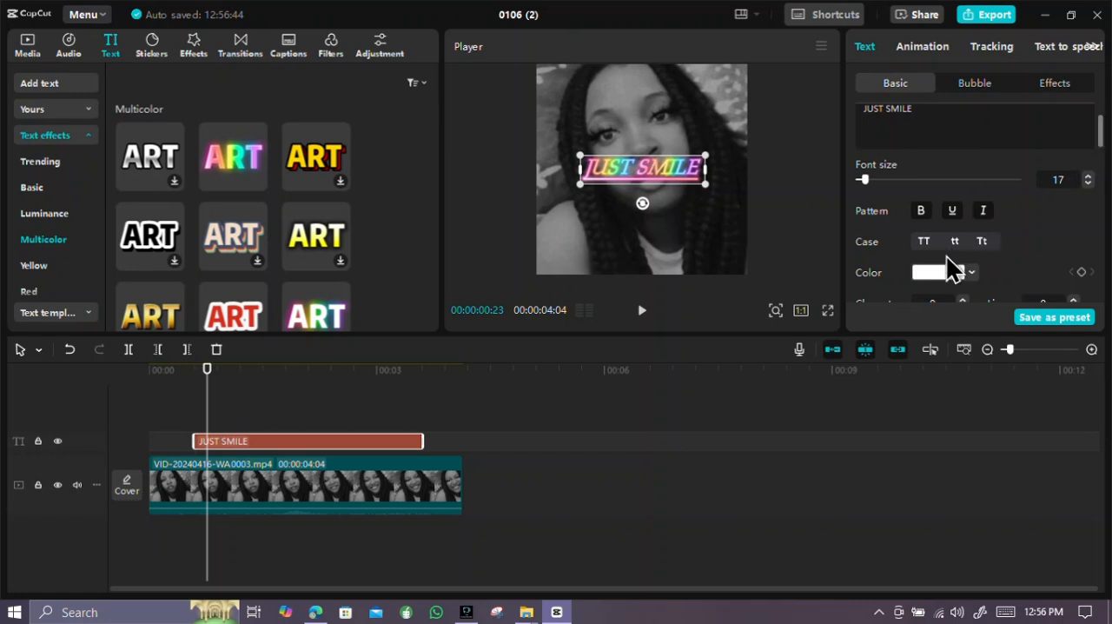
Try title case on the text and settle on lowercase, so it reads "just smile"
{"action": "scroll", "coordinate": [945, 255], "scroll_direction": "down", "scroll_amount": 2}
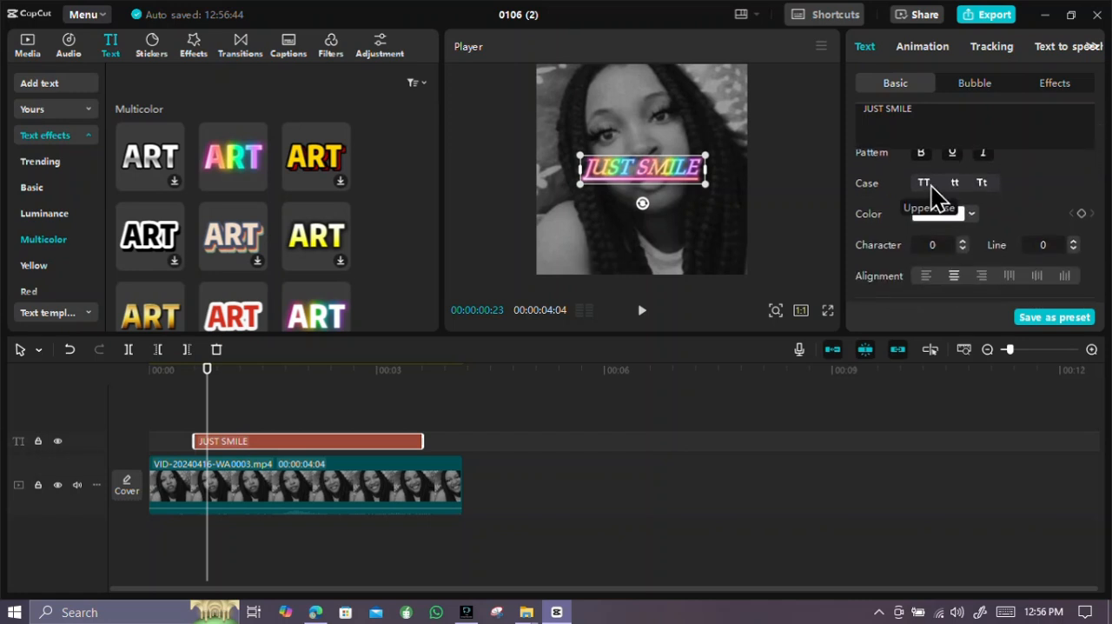
{"action": "left_click", "coordinate": [954, 180]}
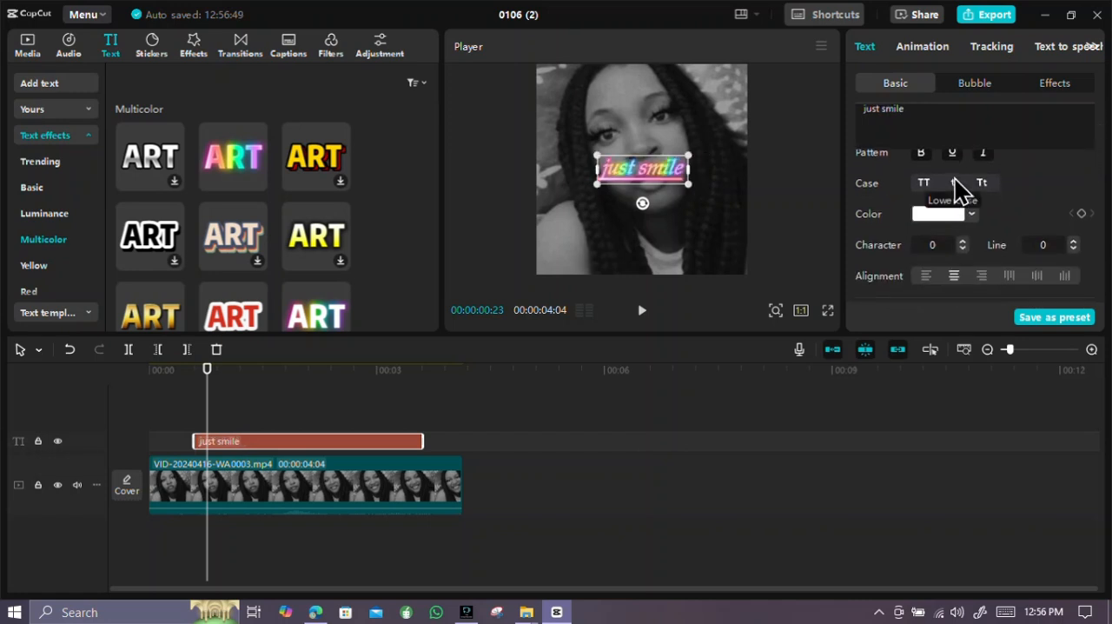
{"action": "left_click", "coordinate": [982, 184]}
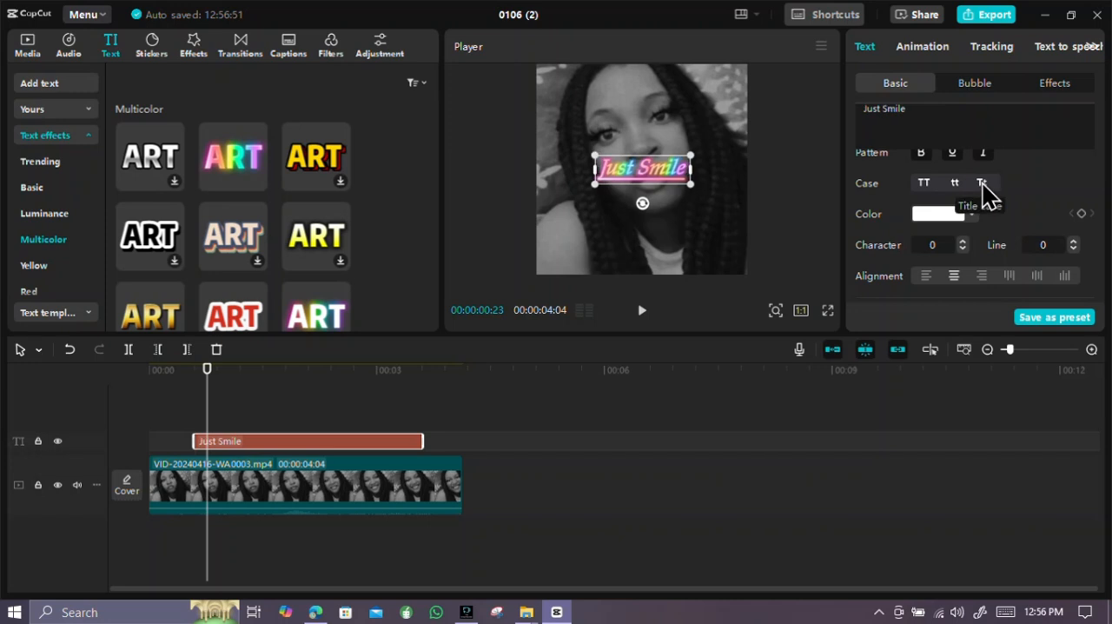
{"action": "left_click", "coordinate": [956, 187]}
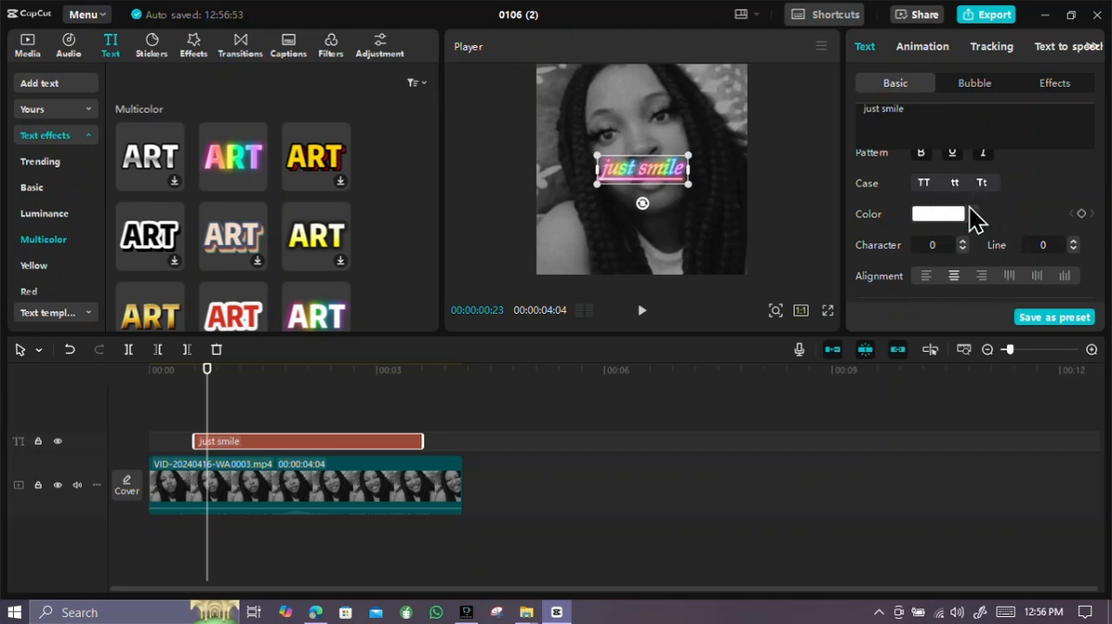
Look through the text's remaining basic settings, the bubble styles and the text effects available for it
{"action": "scroll", "coordinate": [973, 230], "scroll_direction": "down", "scroll_amount": 2}
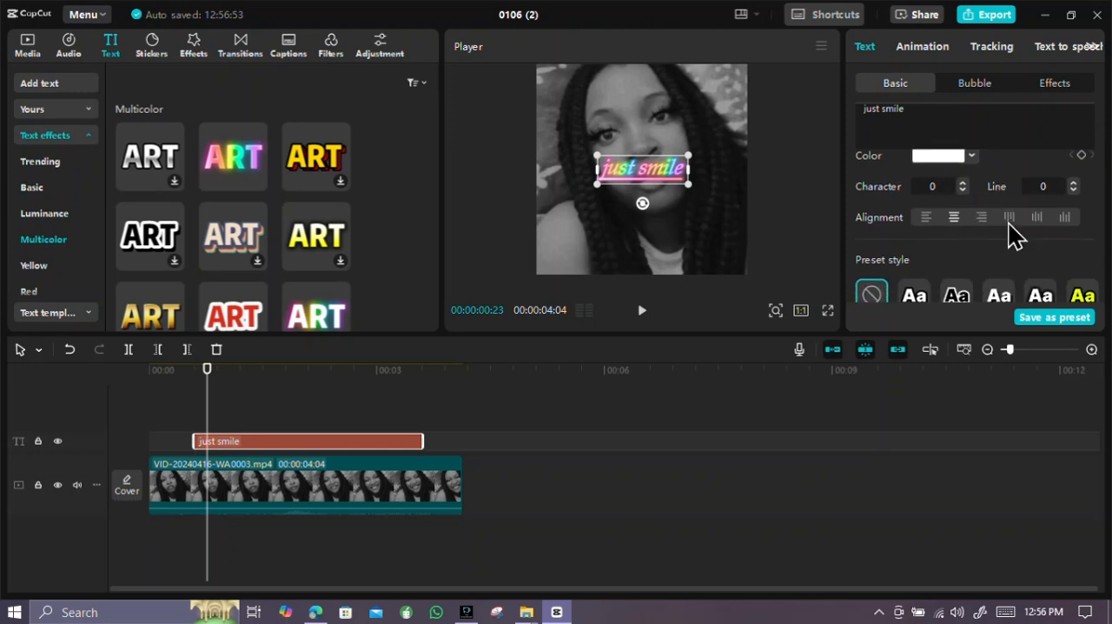
{"action": "scroll", "coordinate": [989, 220], "scroll_direction": "down", "scroll_amount": 2}
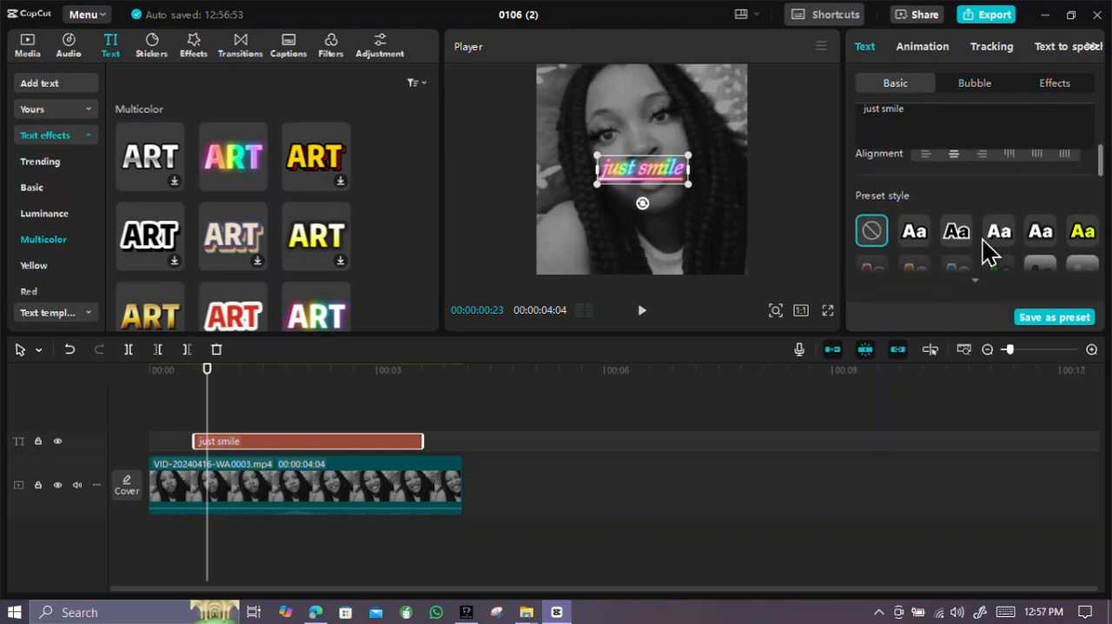
{"action": "scroll", "coordinate": [986, 250], "scroll_direction": "down", "scroll_amount": 2}
{"action": "scroll", "coordinate": [987, 251], "scroll_direction": "down", "scroll_amount": 2}
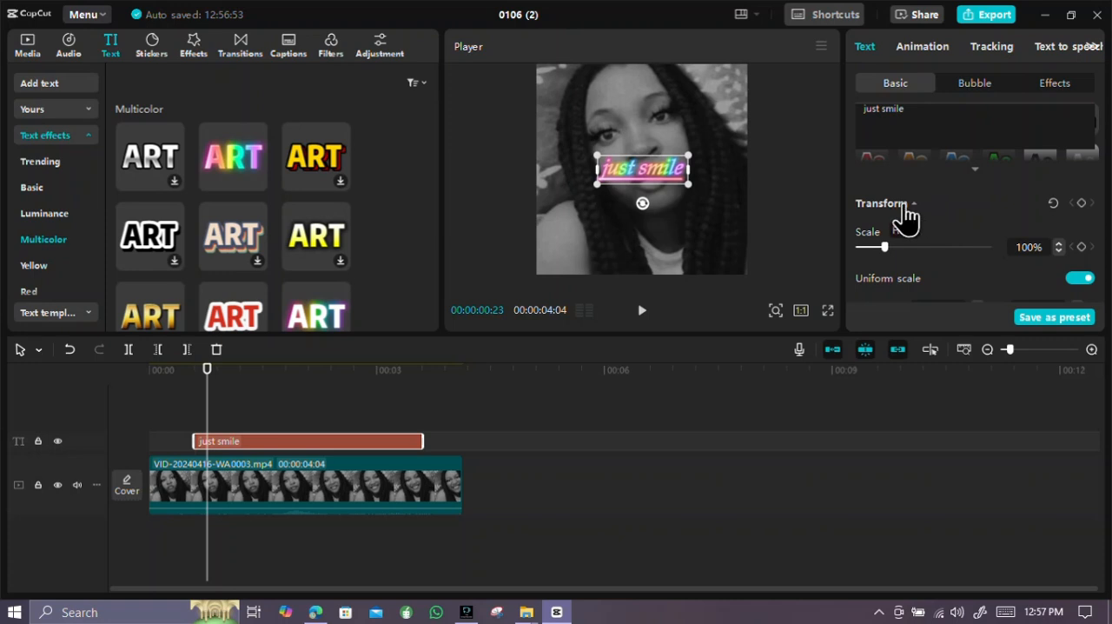
{"action": "scroll", "coordinate": [937, 219], "scroll_direction": "down", "scroll_amount": 4}
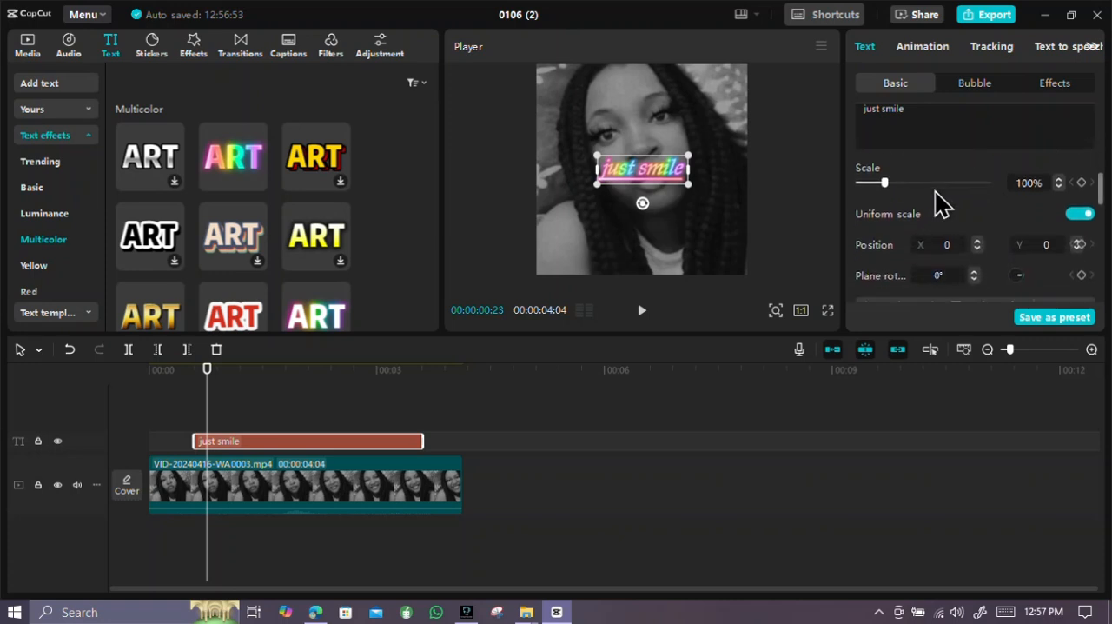
{"action": "scroll", "coordinate": [934, 191], "scroll_direction": "down", "scroll_amount": 2}
{"action": "scroll", "coordinate": [936, 199], "scroll_direction": "up", "scroll_amount": 10}
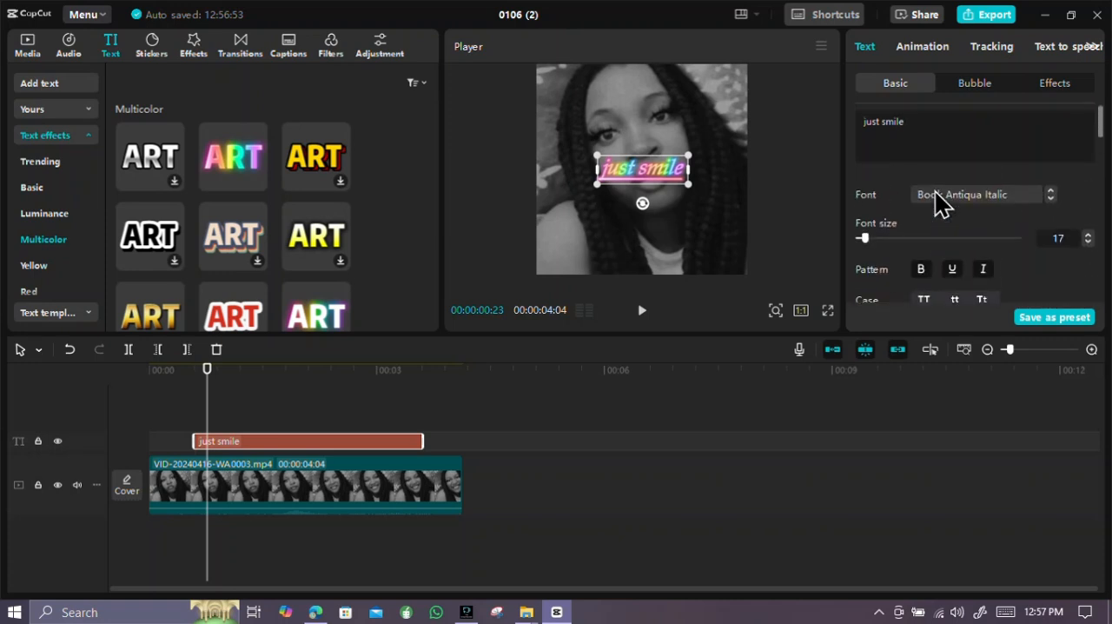
{"action": "left_click", "coordinate": [977, 87]}
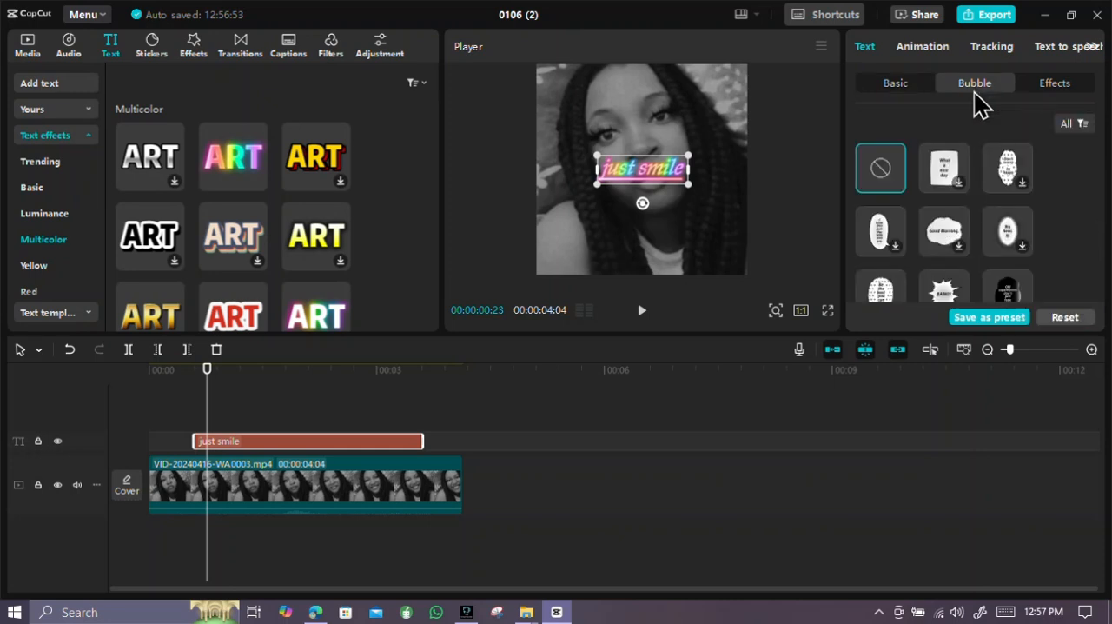
{"action": "scroll", "coordinate": [955, 228], "scroll_direction": "down", "scroll_amount": 5}
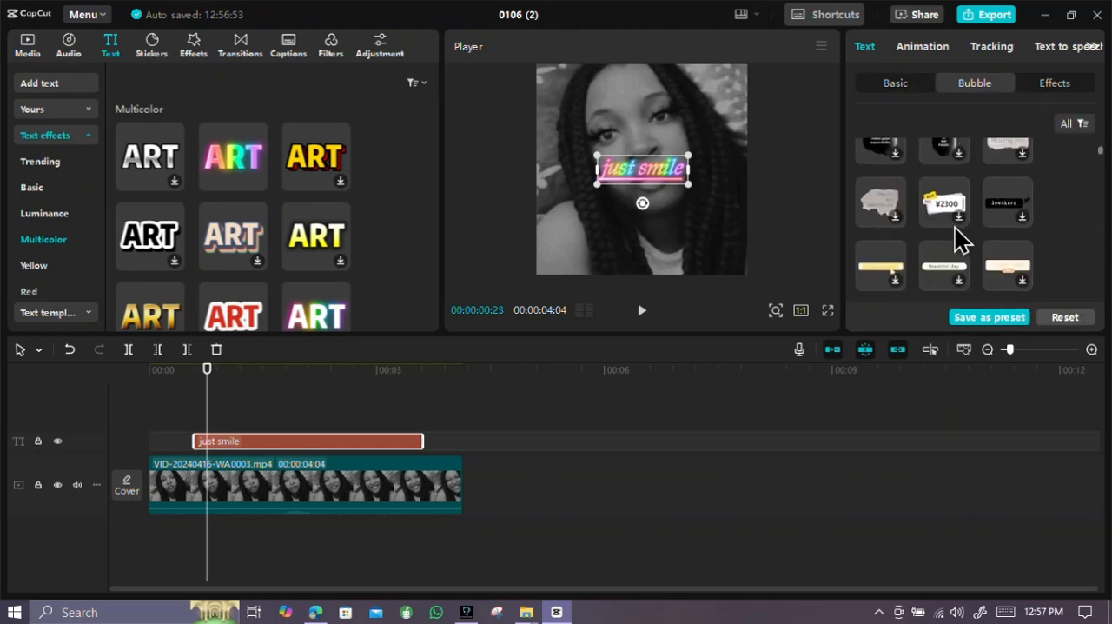
{"action": "scroll", "coordinate": [954, 228], "scroll_direction": "down", "scroll_amount": 6}
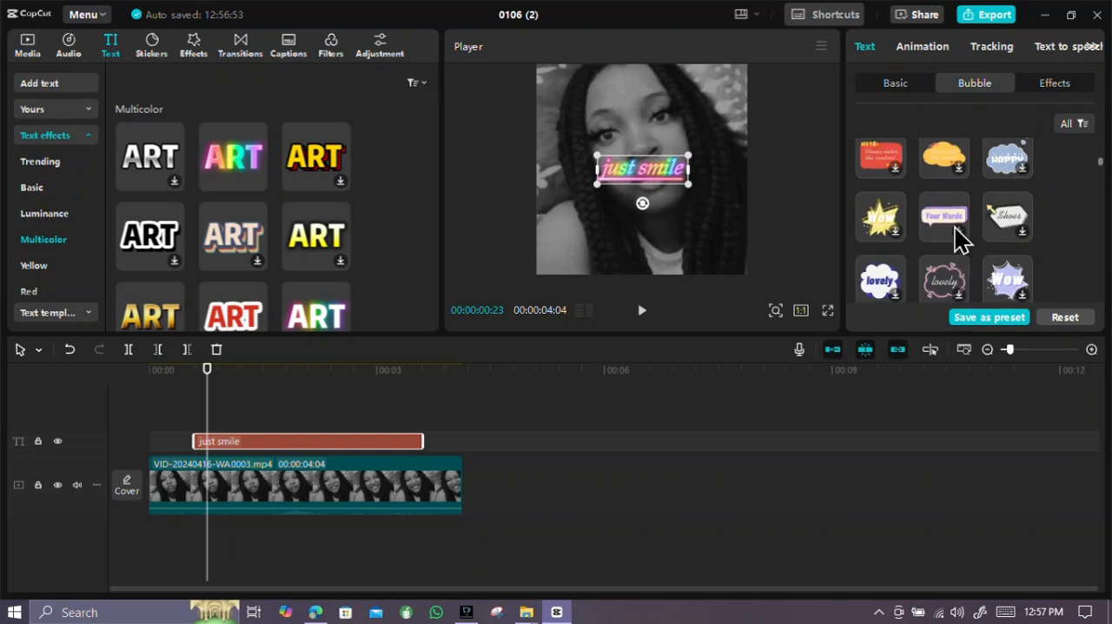
{"action": "scroll", "coordinate": [954, 227], "scroll_direction": "down", "scroll_amount": 2}
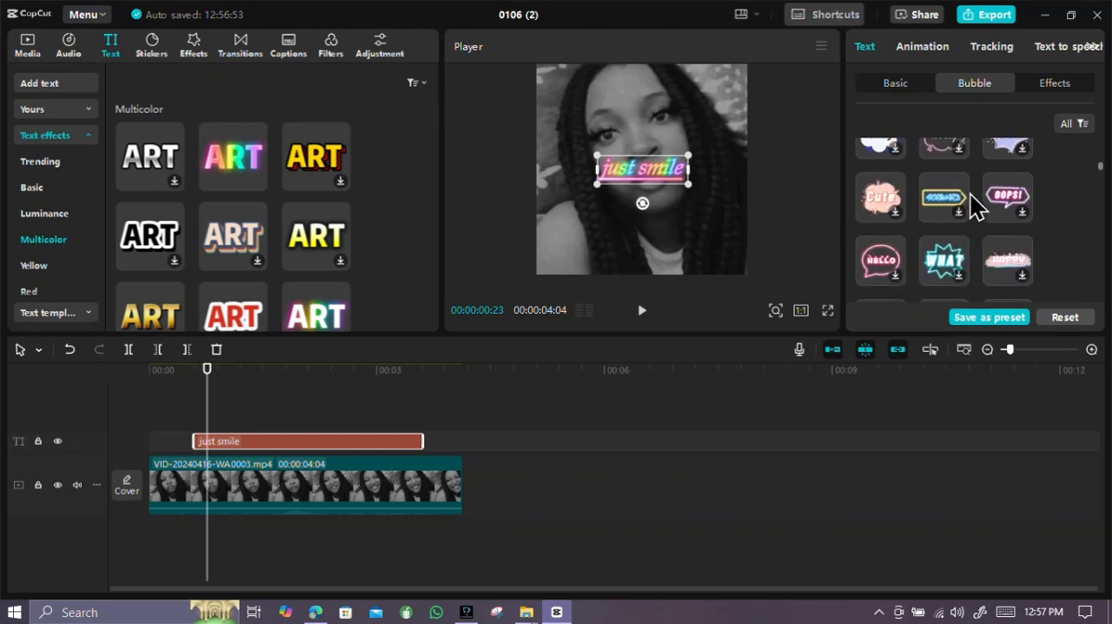
{"action": "left_click", "coordinate": [1055, 85]}
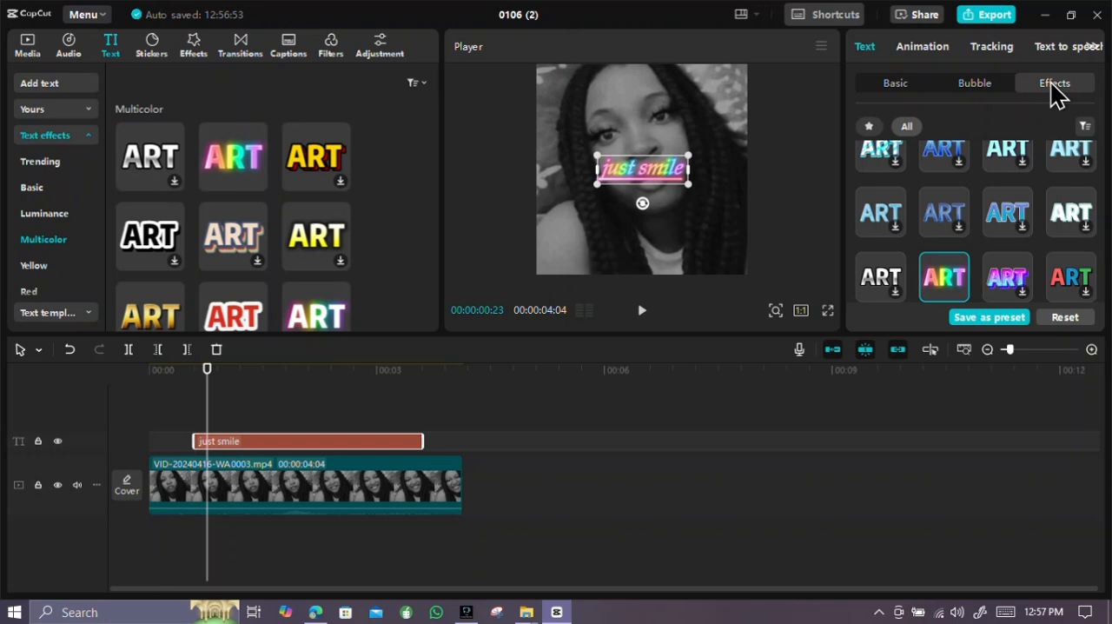
Apply the Faulty text entrance animation to the "just smile" text and set its duration to 2.2 s
{"action": "left_click", "coordinate": [924, 48]}
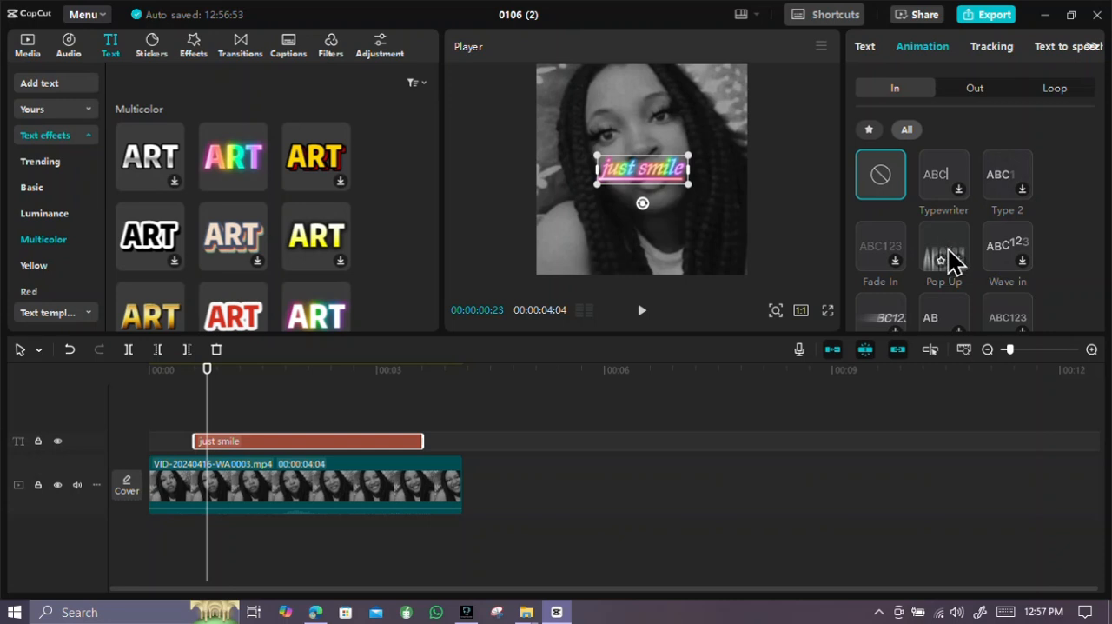
{"action": "scroll", "coordinate": [946, 231], "scroll_direction": "down", "scroll_amount": 2}
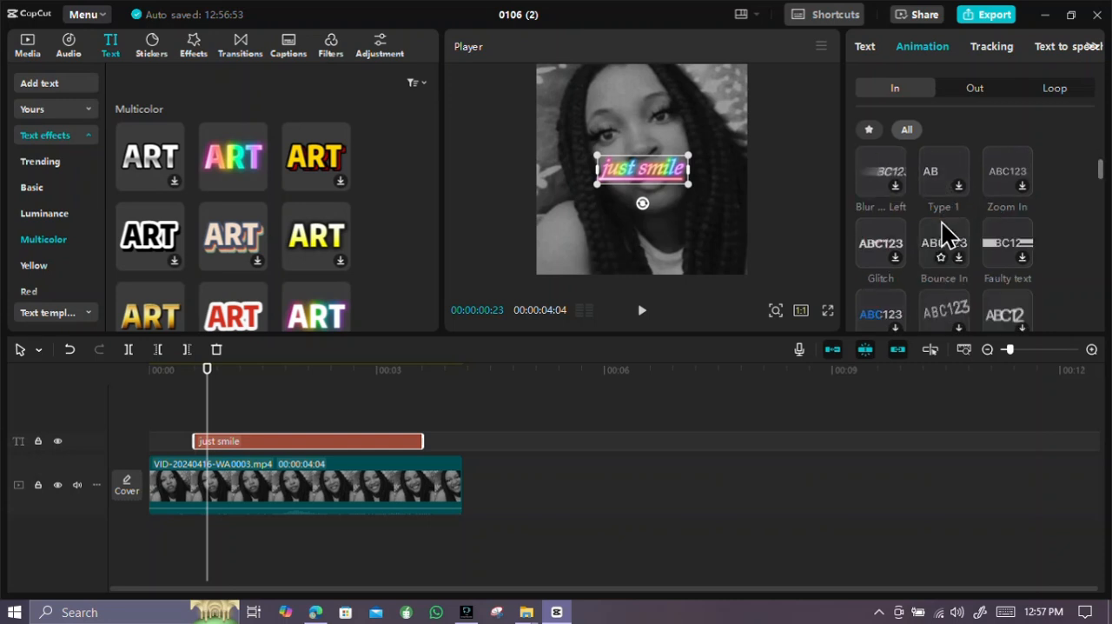
{"action": "left_click", "coordinate": [996, 243]}
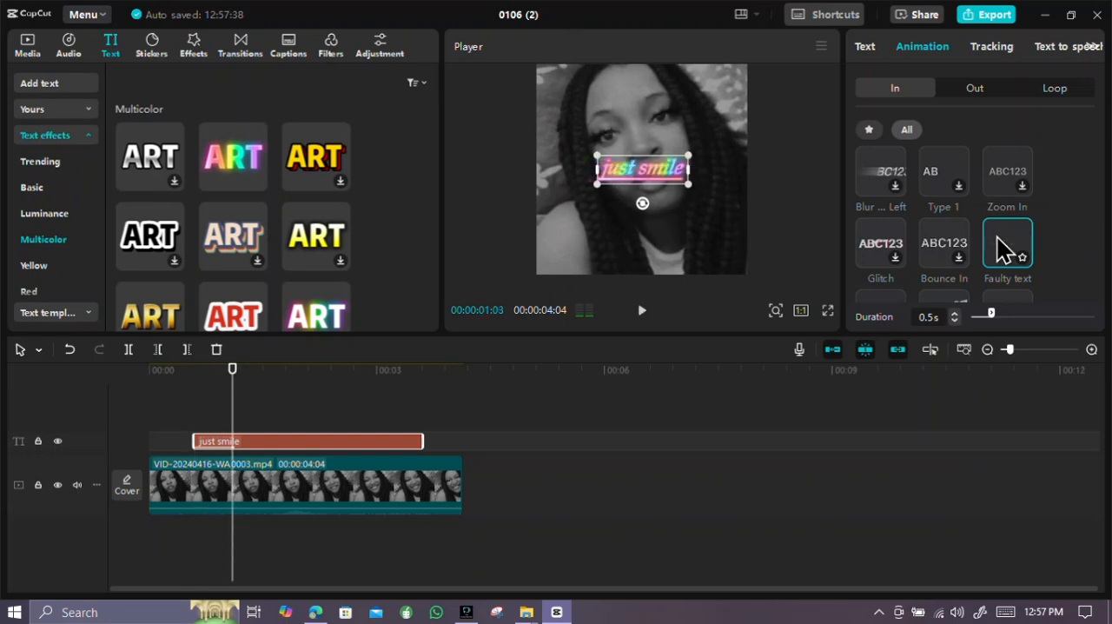
{"action": "scroll", "coordinate": [956, 273], "scroll_direction": "down", "scroll_amount": 3}
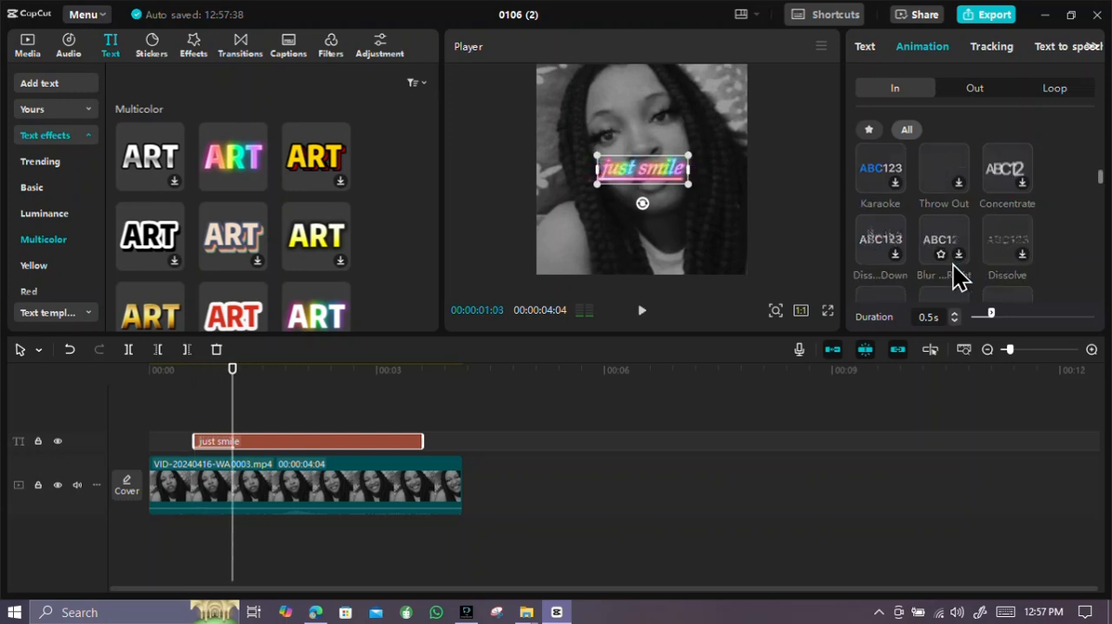
{"action": "left_click", "coordinate": [1036, 315]}
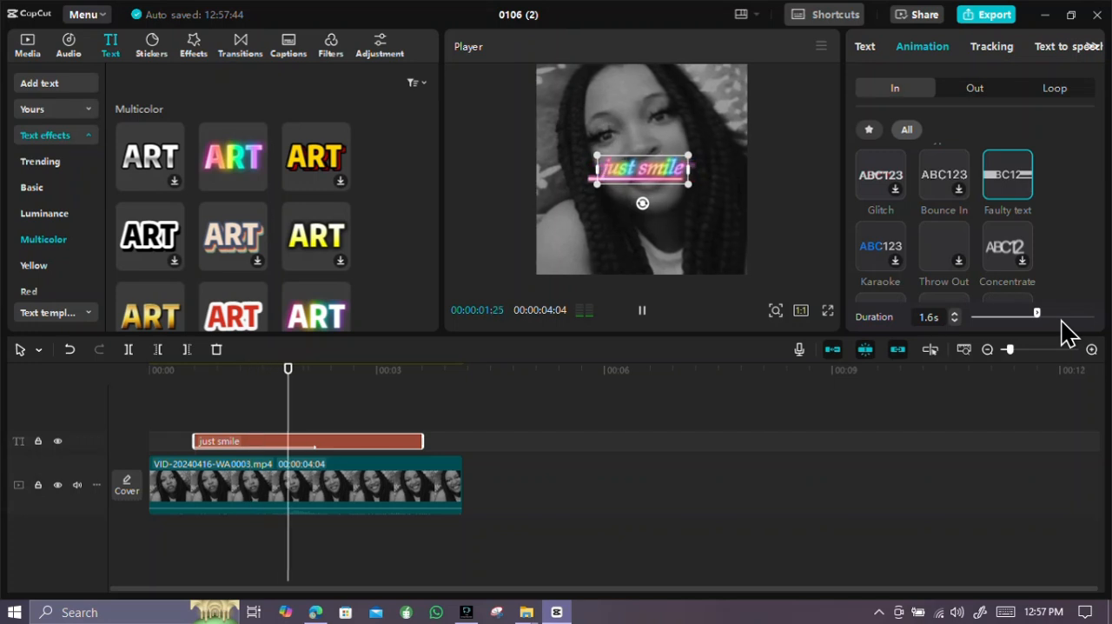
{"action": "left_click", "coordinate": [1061, 316]}
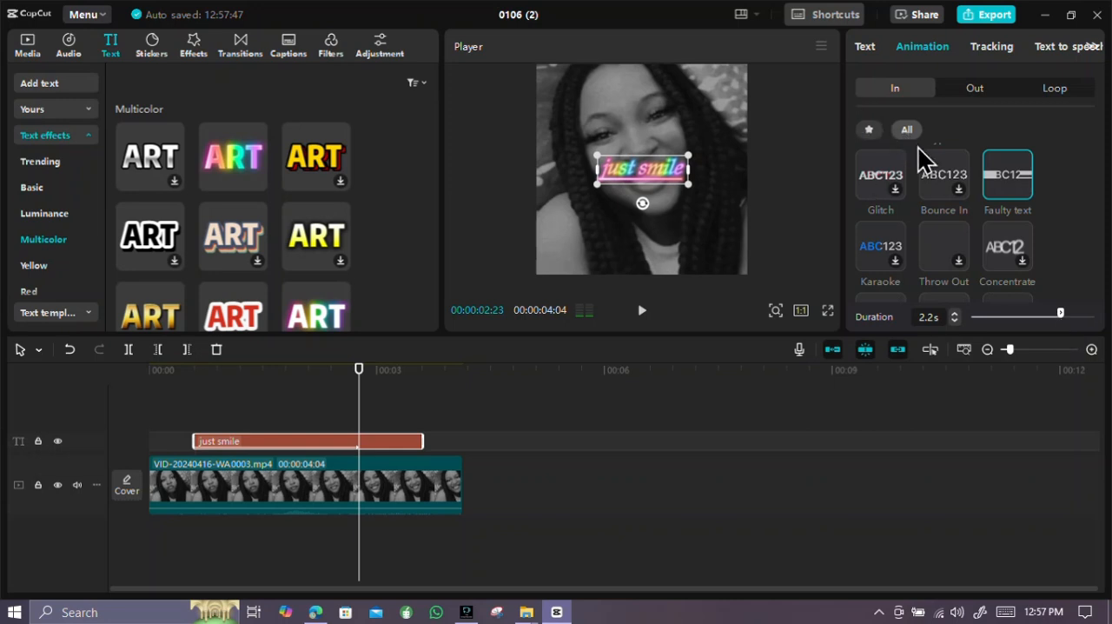
Look through the exit and loop animations available for the text, and browse further through the entrance animations
{"action": "left_click", "coordinate": [972, 95]}
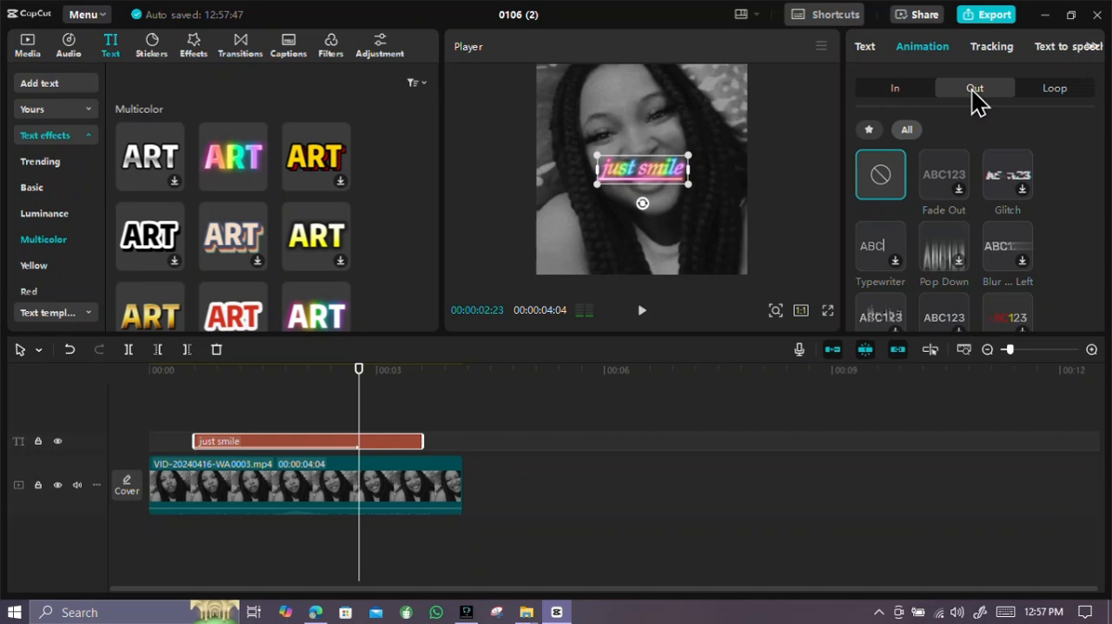
{"action": "left_click", "coordinate": [1054, 89]}
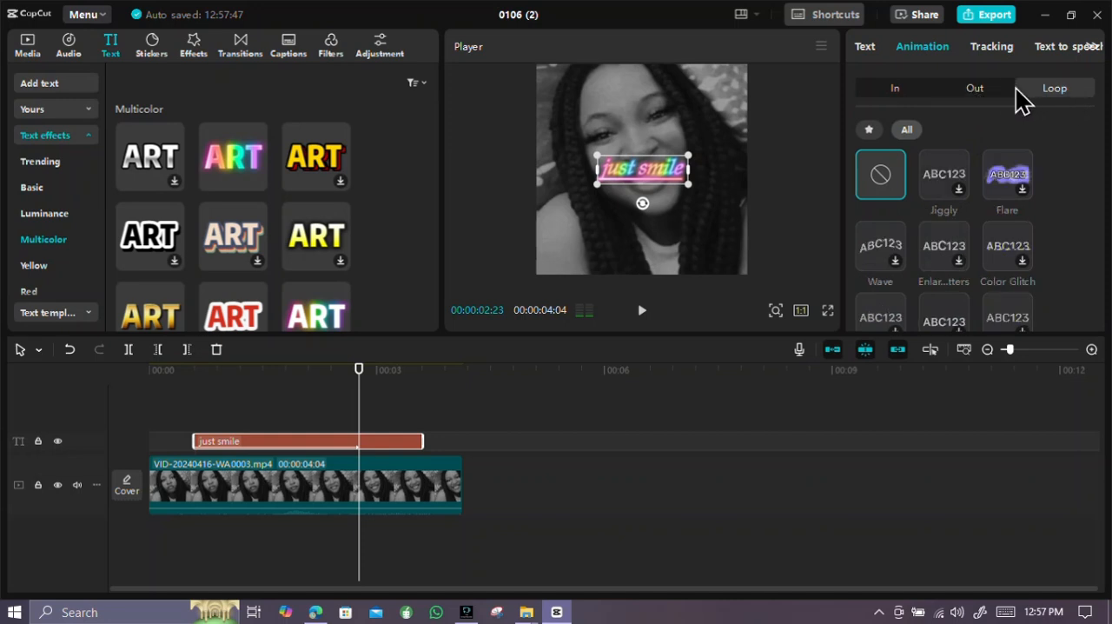
{"action": "left_click", "coordinate": [900, 89]}
{"action": "scroll", "coordinate": [930, 178], "scroll_direction": "down", "scroll_amount": 5}
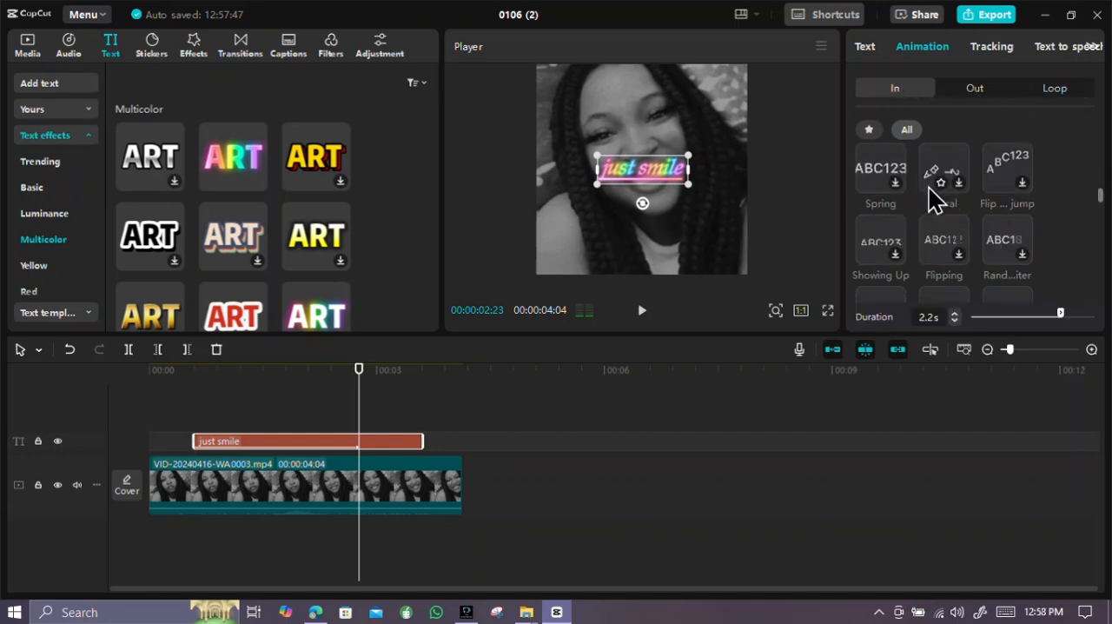
{"action": "scroll", "coordinate": [929, 188], "scroll_direction": "down", "scroll_amount": 6}
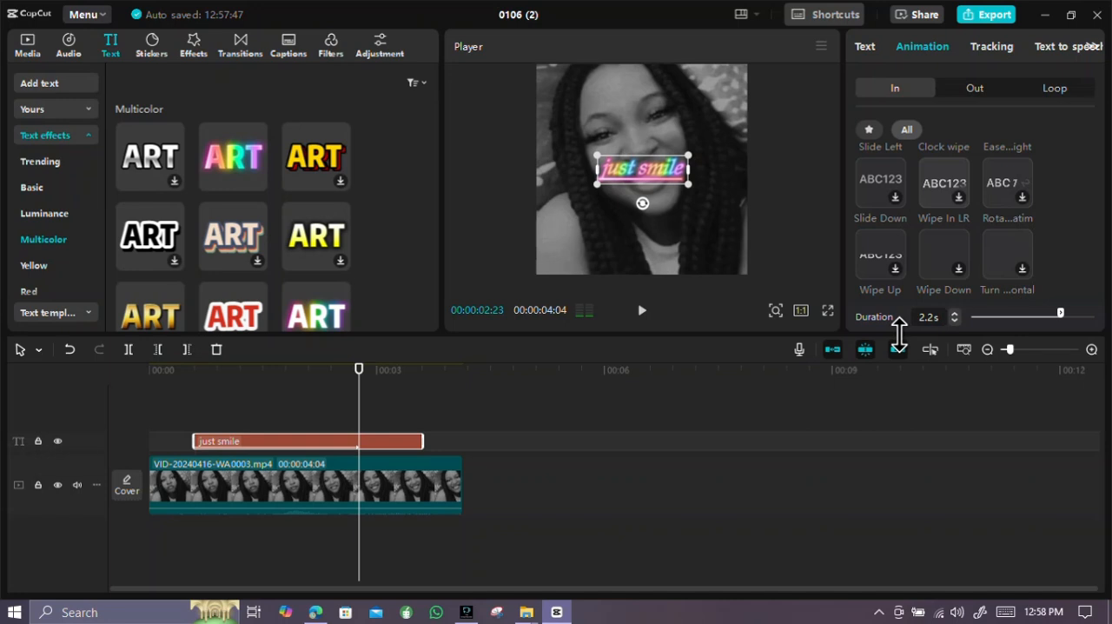
Return the playhead to the start of the timeline and play the clip to review the text animation
{"action": "left_click", "coordinate": [363, 379]}
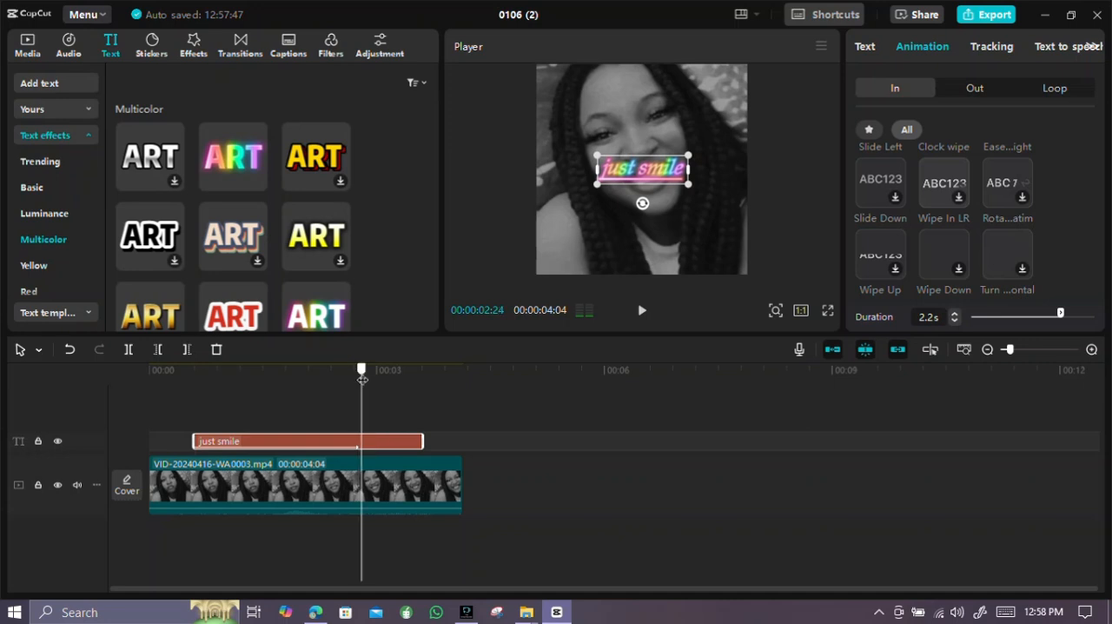
{"action": "left_click_drag", "start_coordinate": [362, 379], "coordinate": [139, 405]}
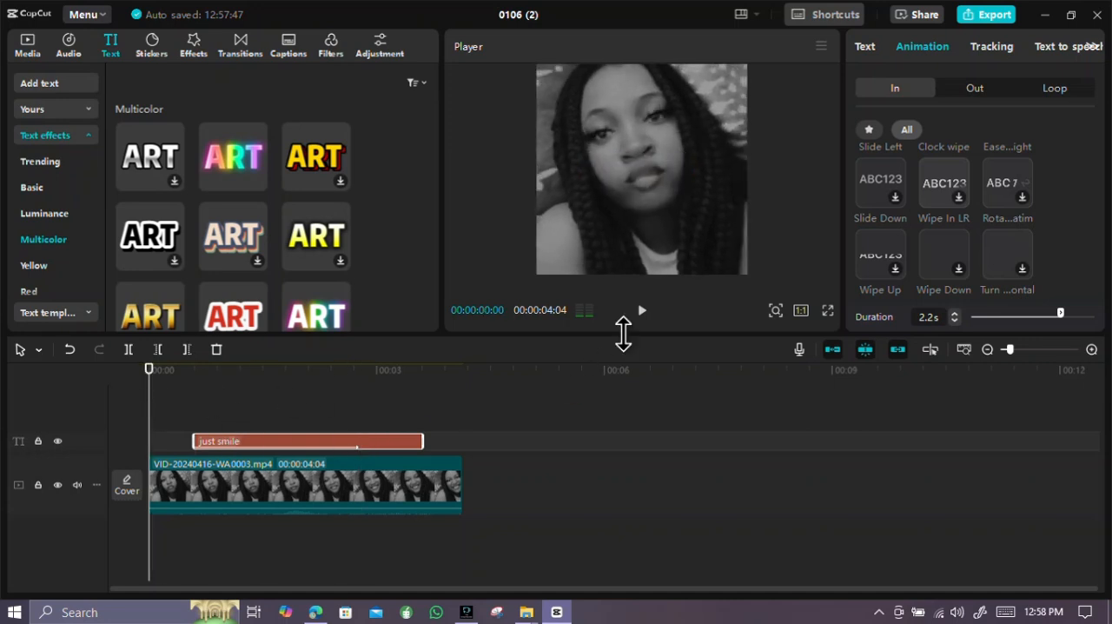
{"action": "left_click", "coordinate": [640, 311]}
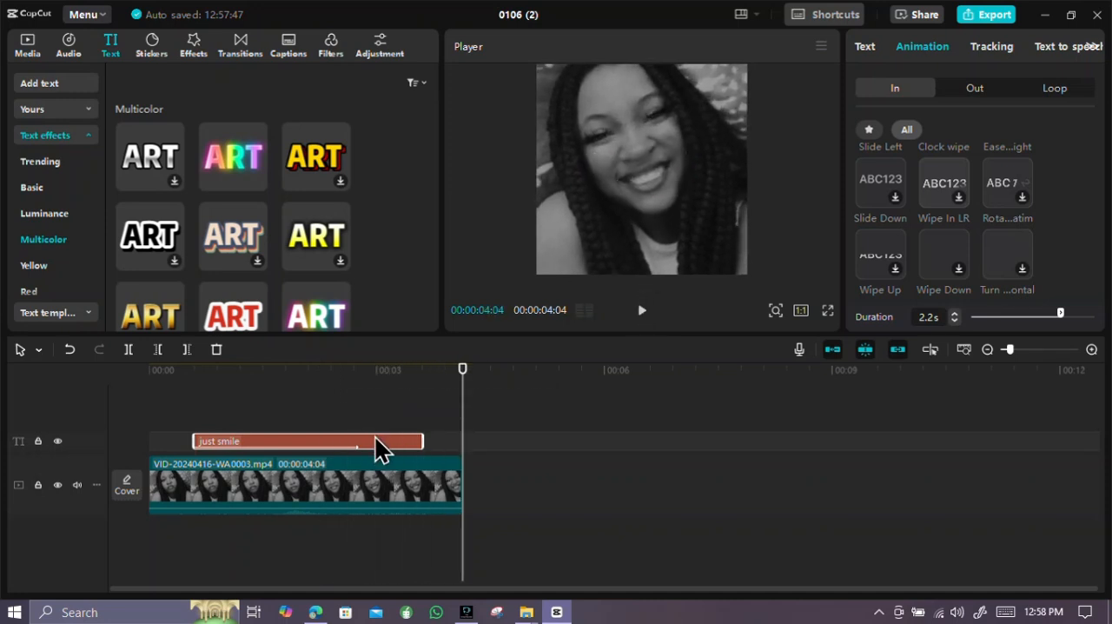
Move the playhead back to 00:00:02:24 and reposition the "just smile" text lower in the frame, below the woman's mouth
{"action": "left_click_drag", "start_coordinate": [462, 372], "coordinate": [361, 371]}
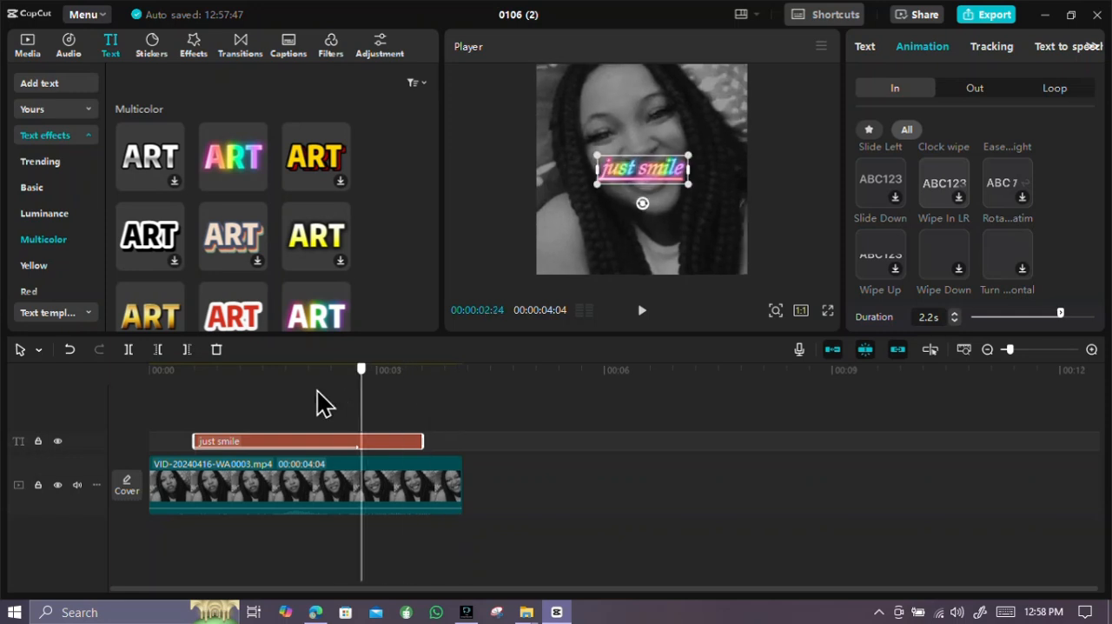
{"action": "left_click_drag", "start_coordinate": [658, 164], "coordinate": [658, 220]}
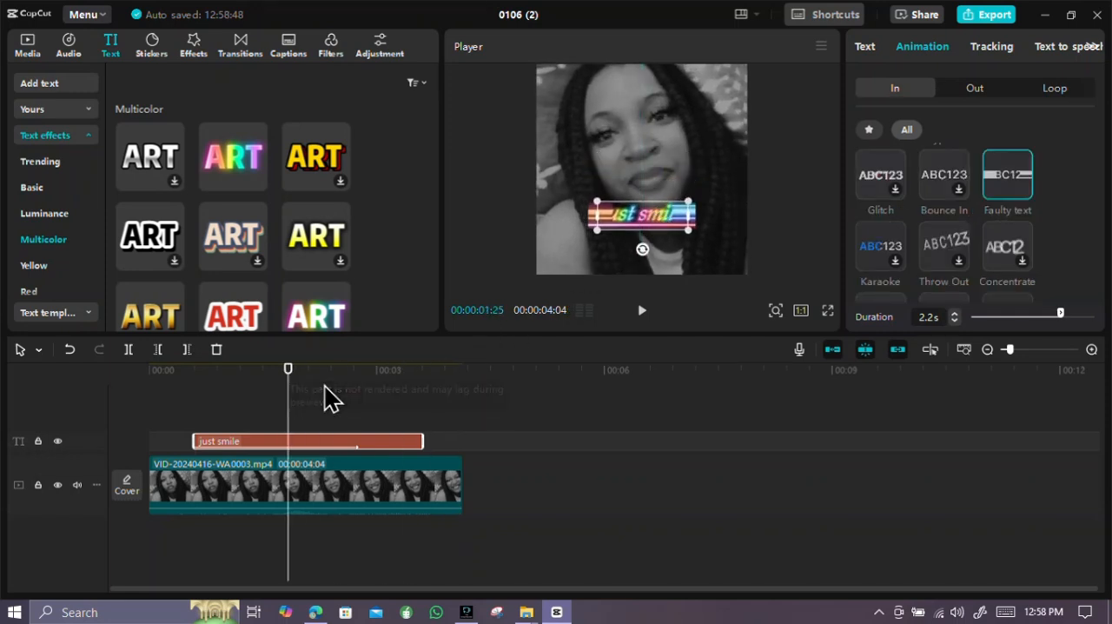
Play the video from the start to check the repositioned text, and replay it in full screen
{"action": "left_click_drag", "start_coordinate": [286, 382], "coordinate": [119, 405]}
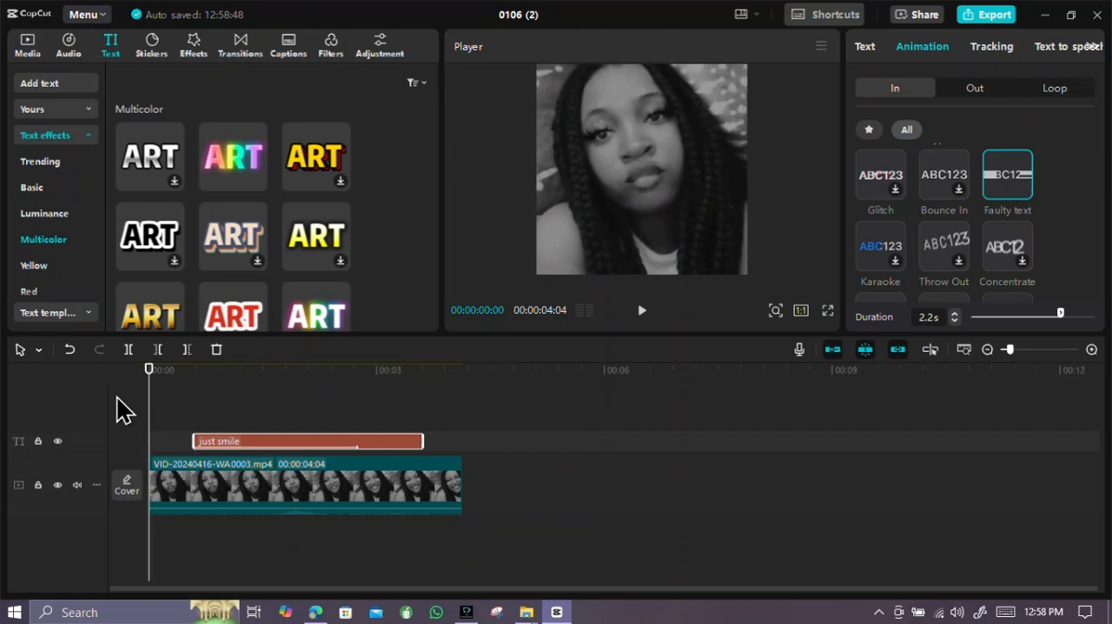
{"action": "left_click", "coordinate": [642, 315]}
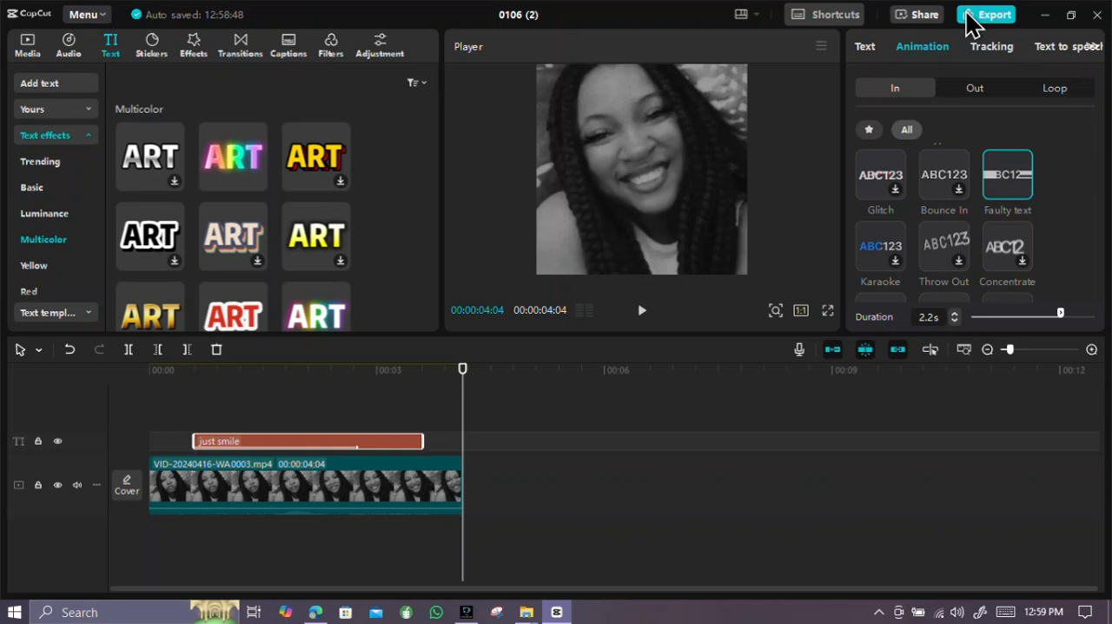
{"action": "left_click", "coordinate": [827, 311]}
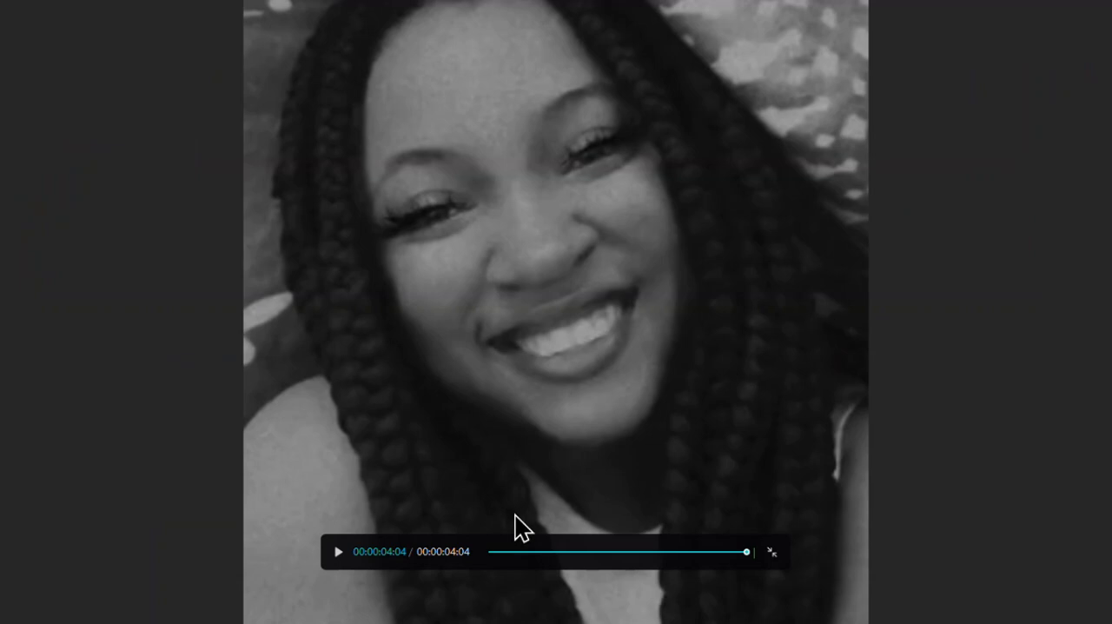
{"action": "left_click", "coordinate": [338, 551]}
{"action": "left_click", "coordinate": [339, 552]}
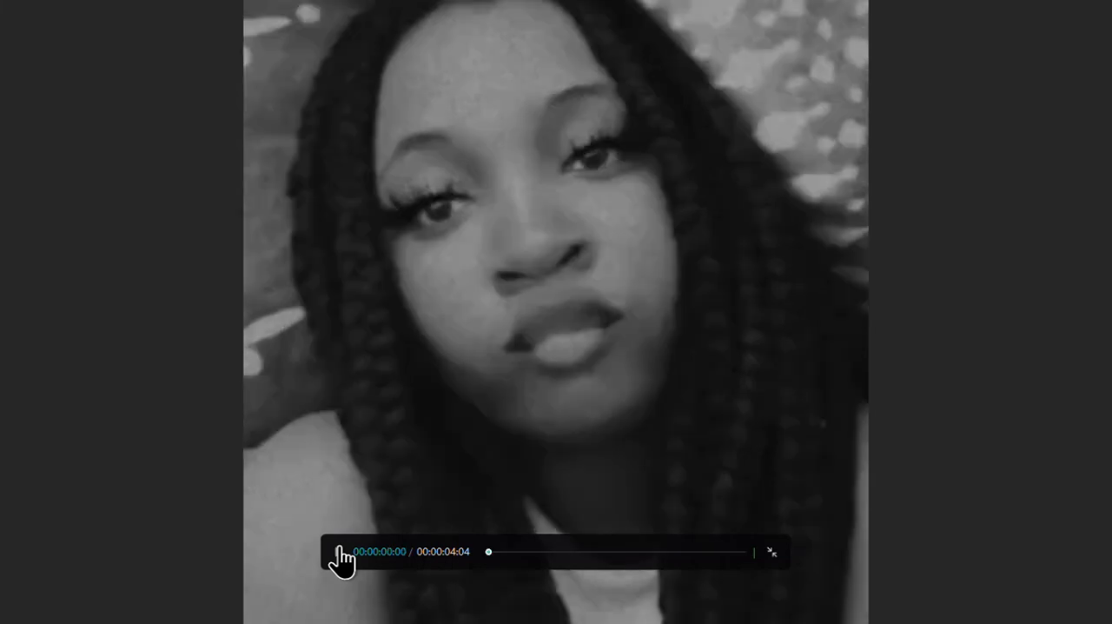